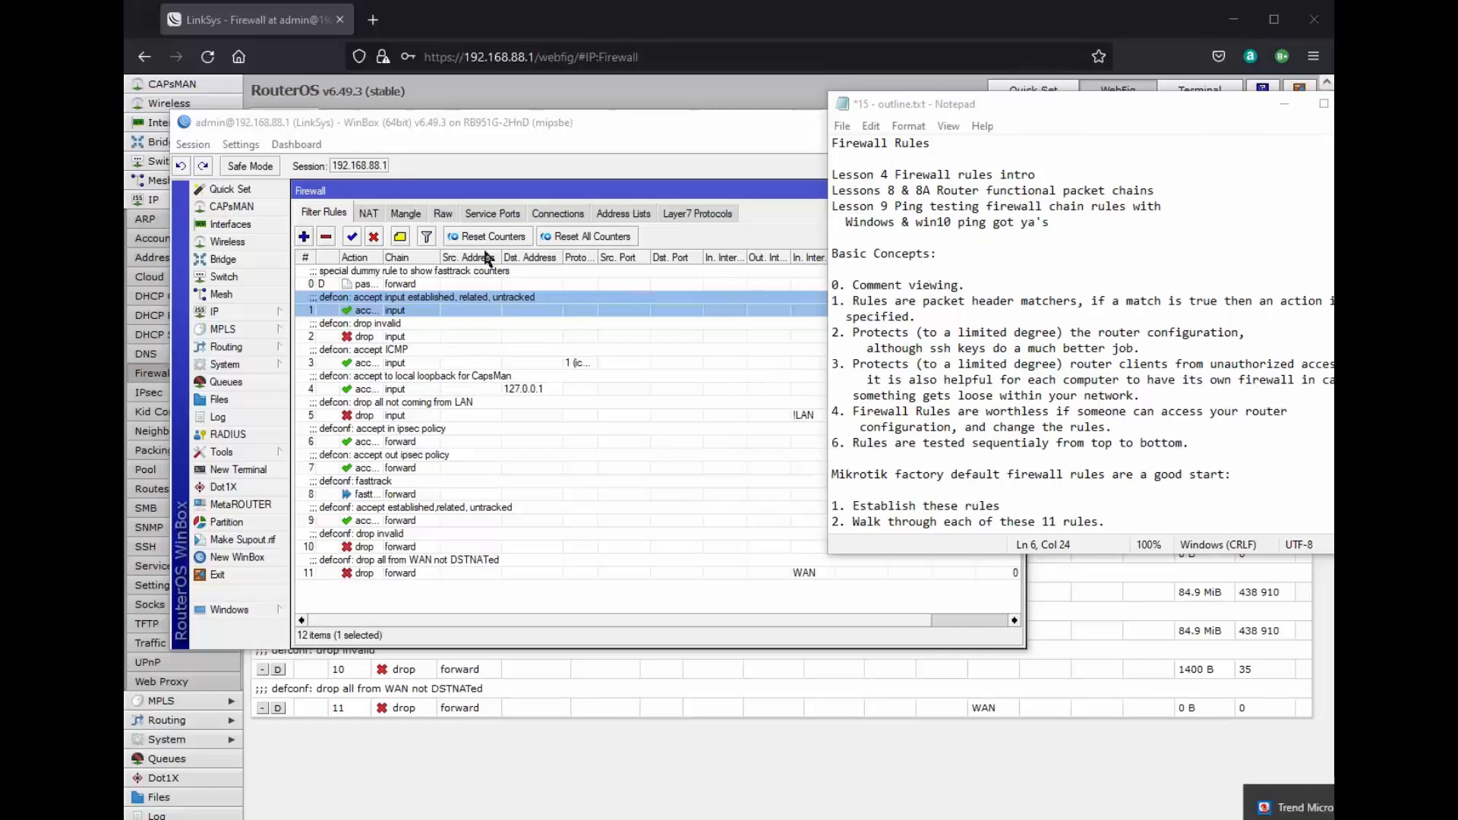
Step: Switch to WinBox, turn on inline comments and view the Comment column of the firewall filter rules
left_click(584, 121)
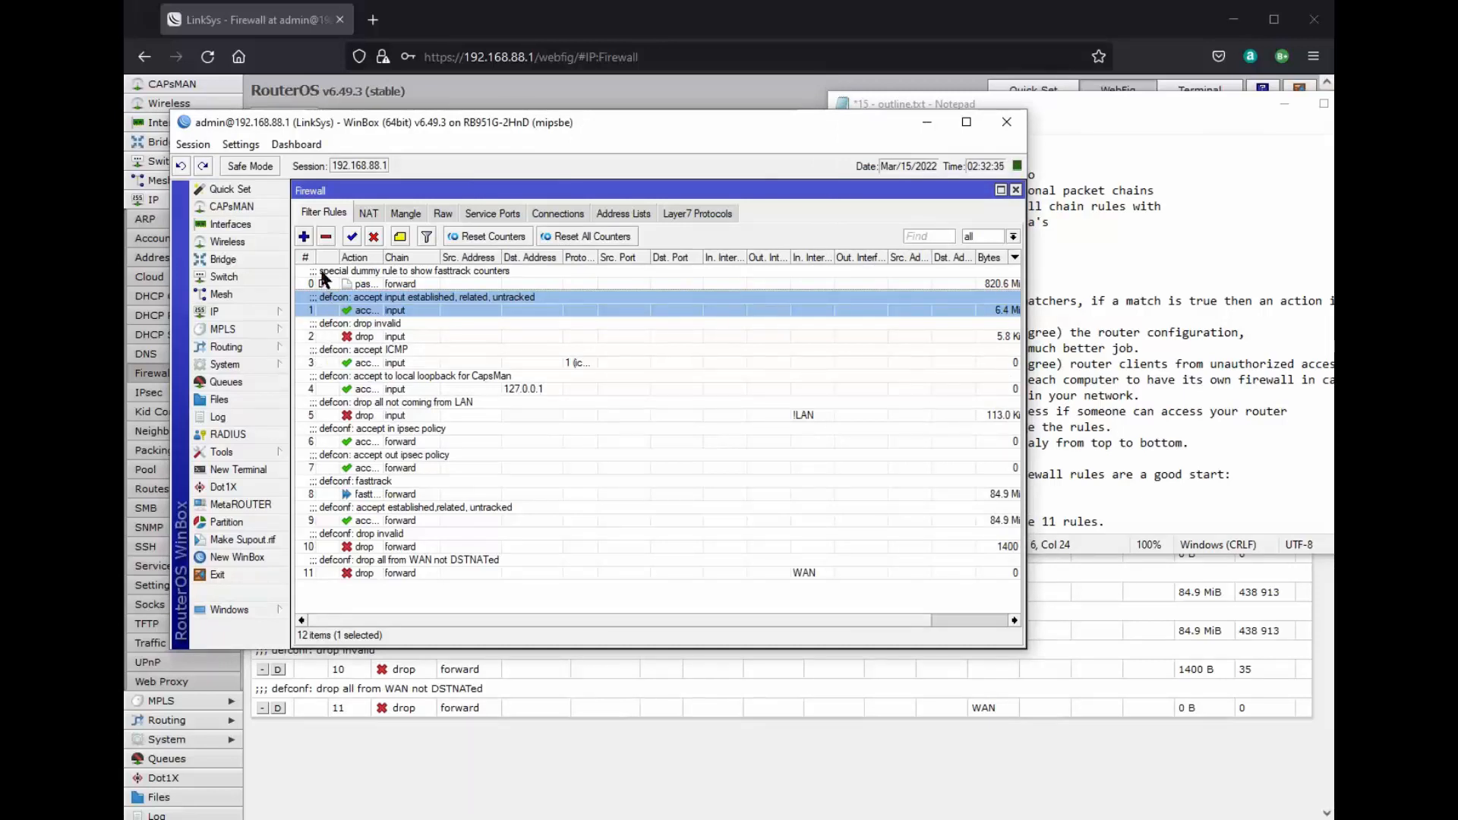
left_click(240, 144)
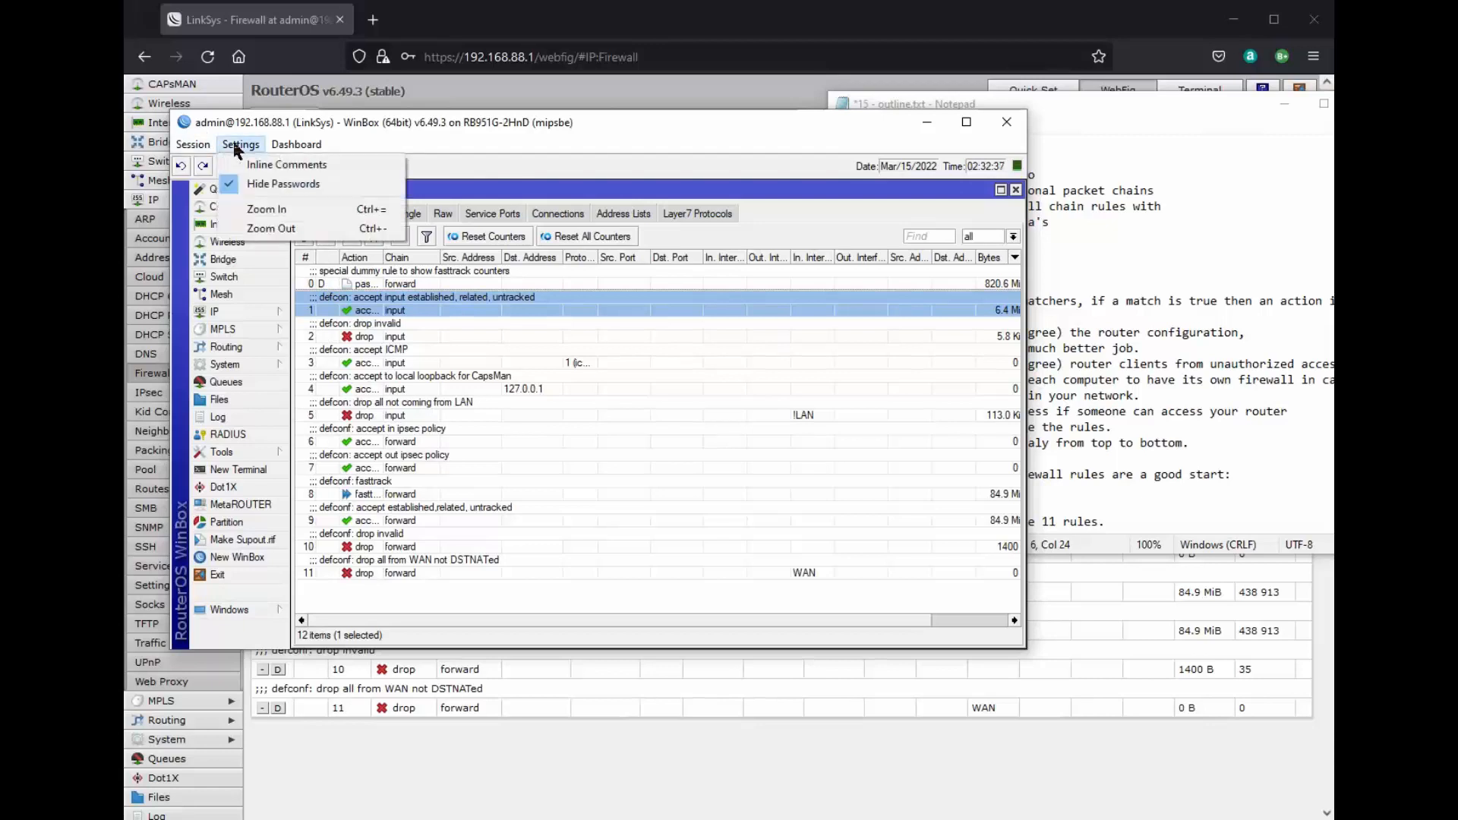
left_click(259, 165)
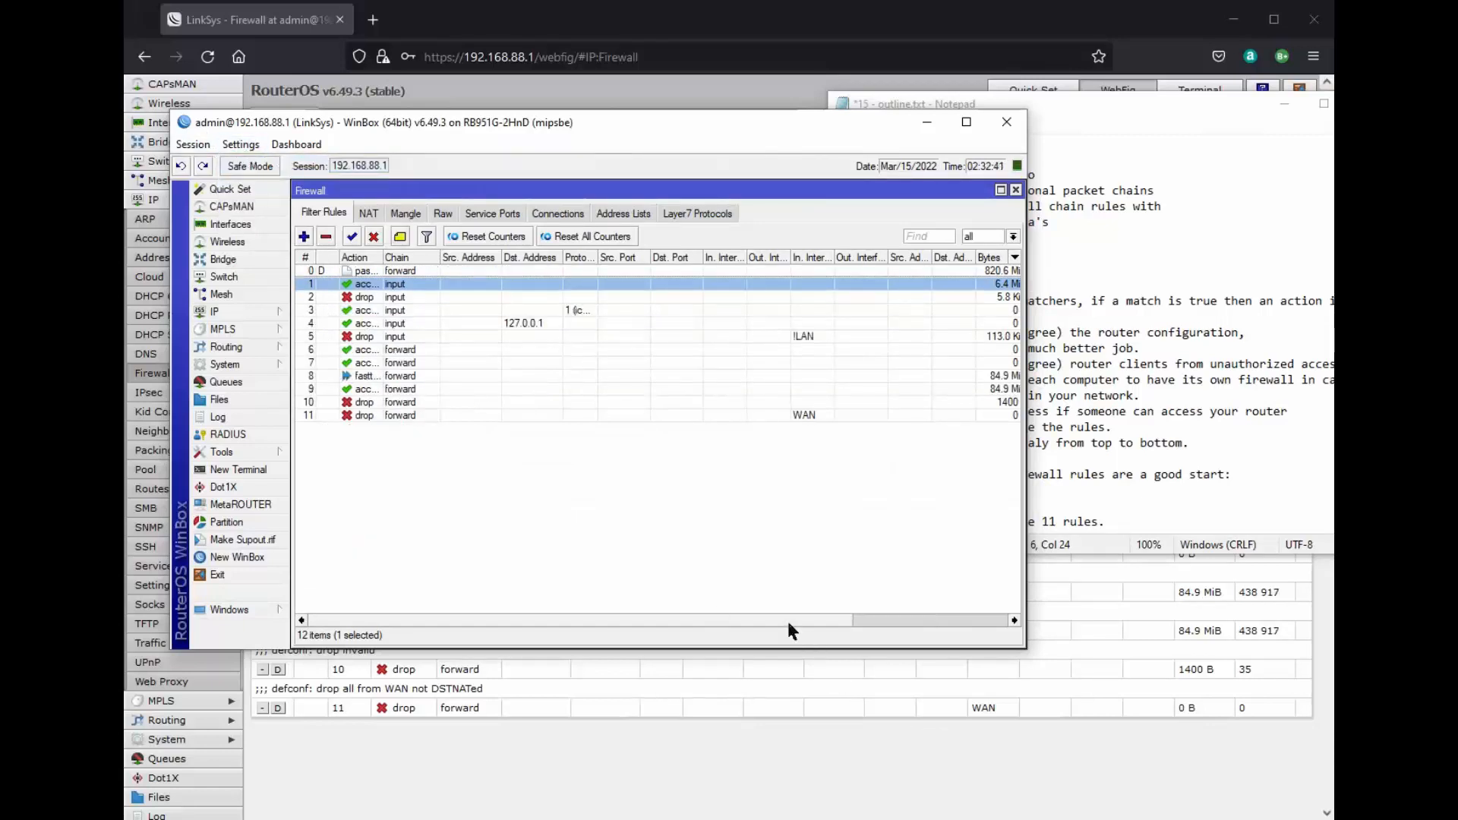
left_click_drag(786, 617, 972, 623)
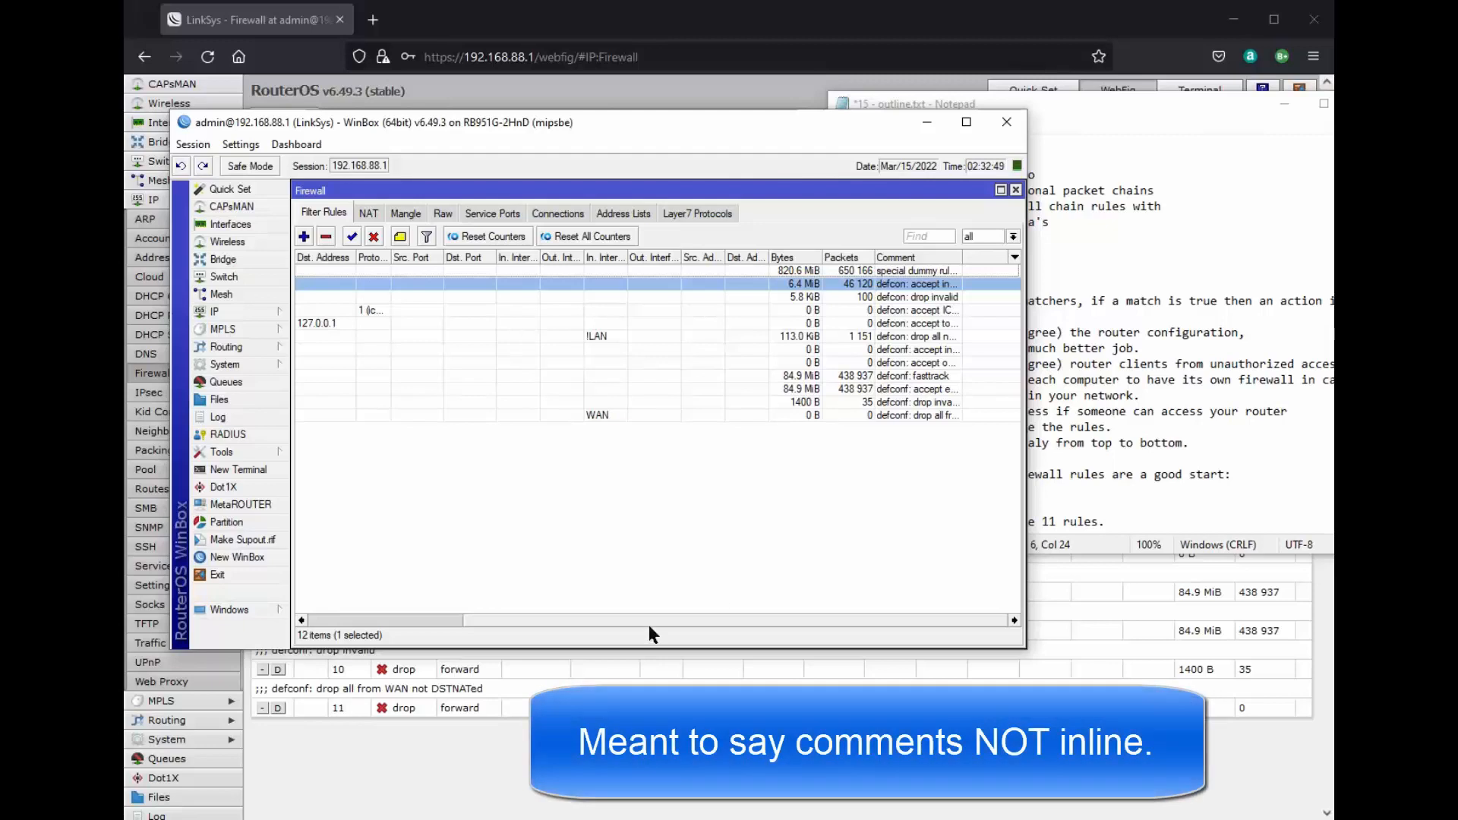
left_click_drag(664, 621, 472, 614)
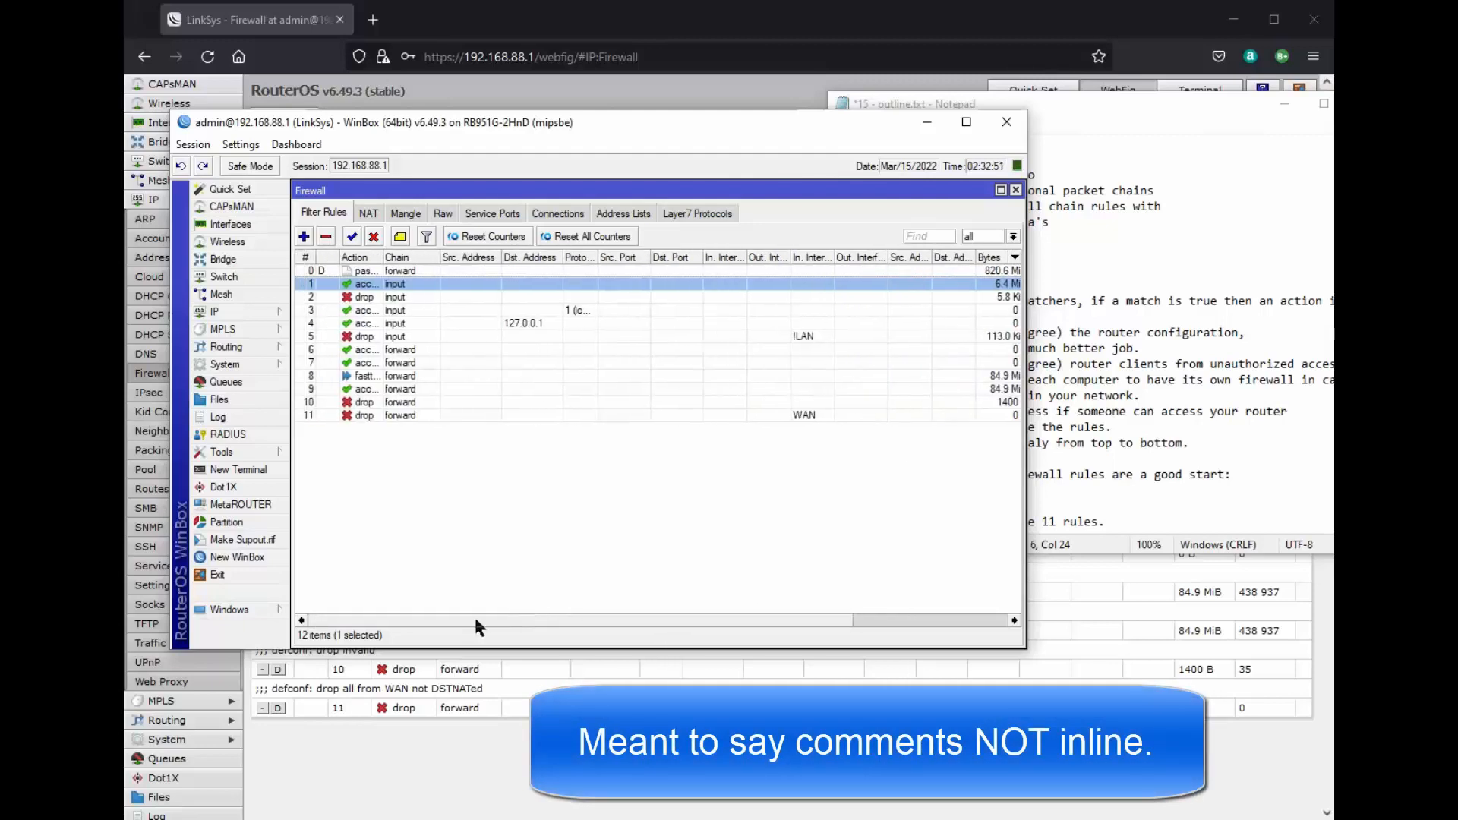
Step: Turn off inline comments and close the WinBox window
left_click(239, 144)
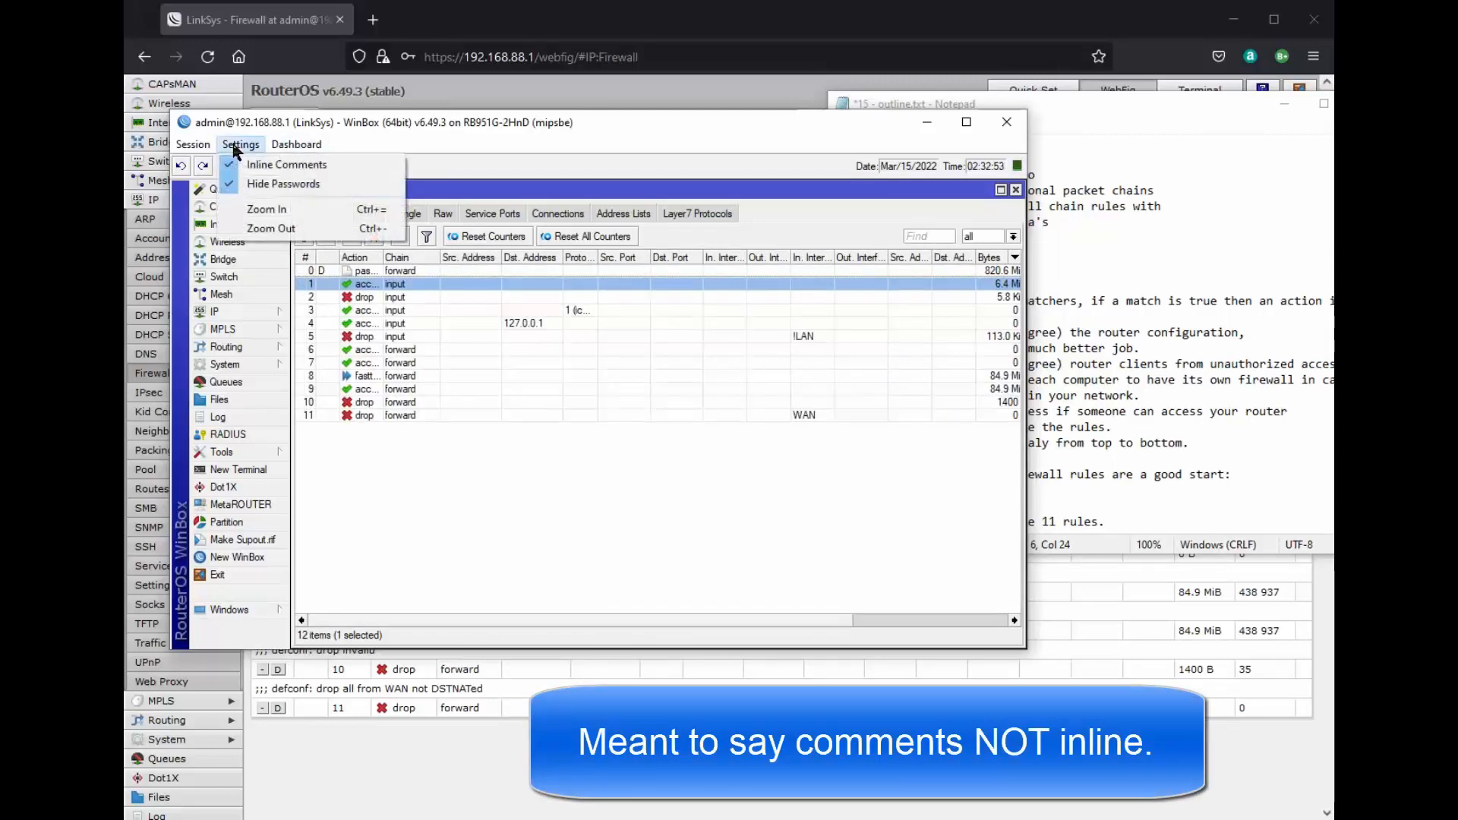
left_click(253, 167)
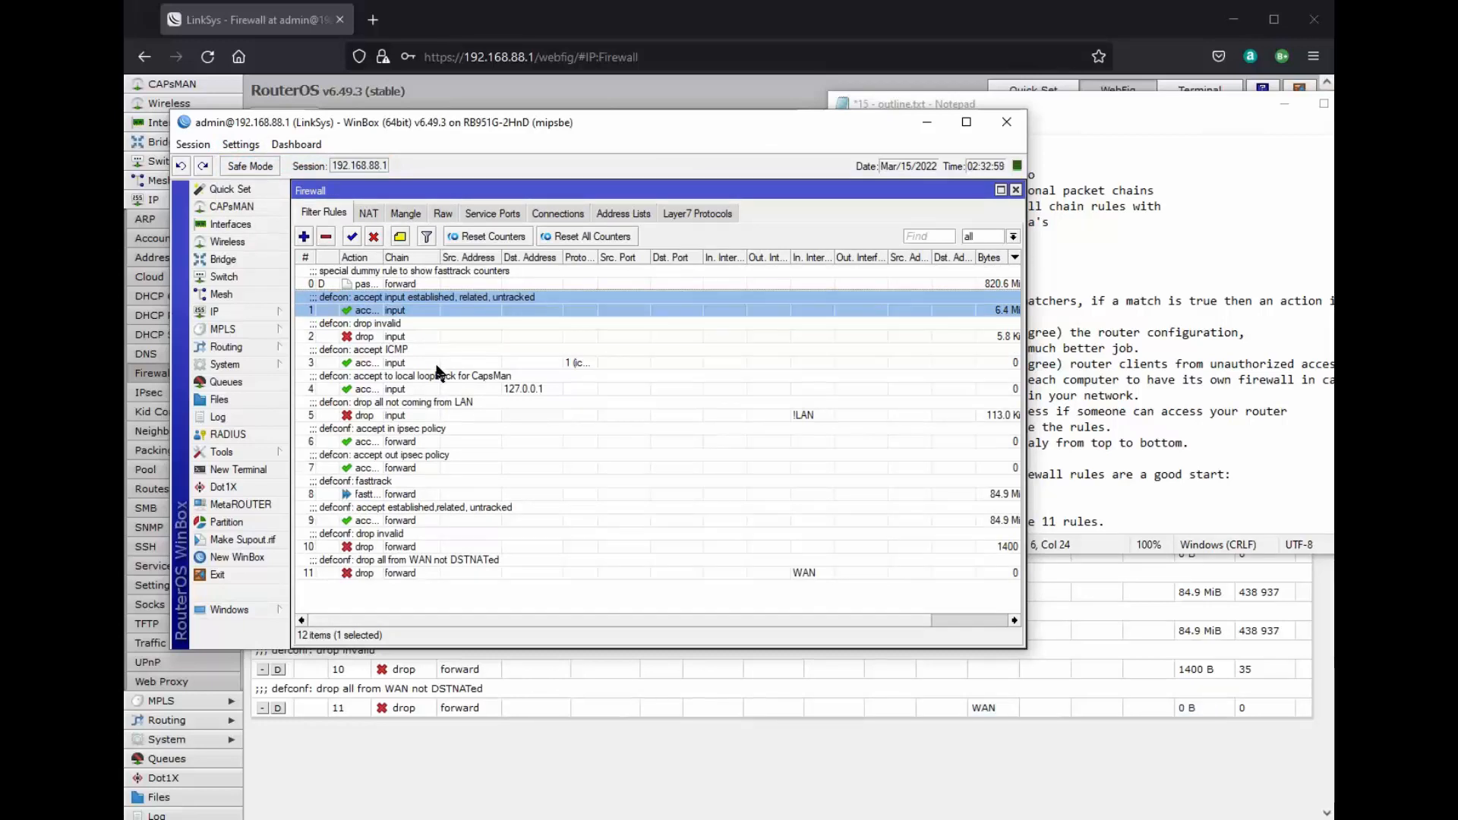
left_click(1004, 121)
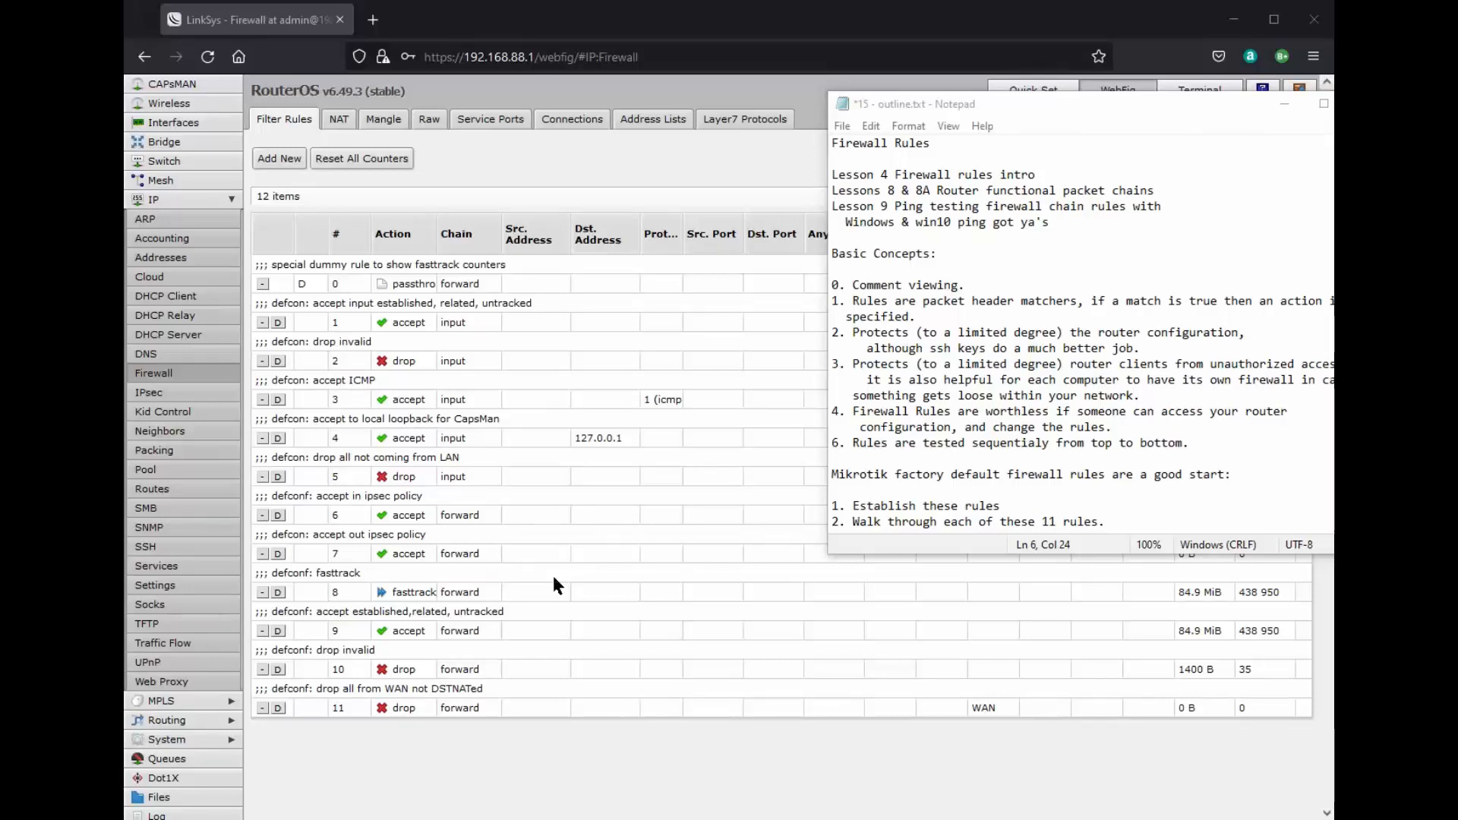
Step: Review the firewall's address lists and active connections, including the connection tracking settings
left_click(639, 122)
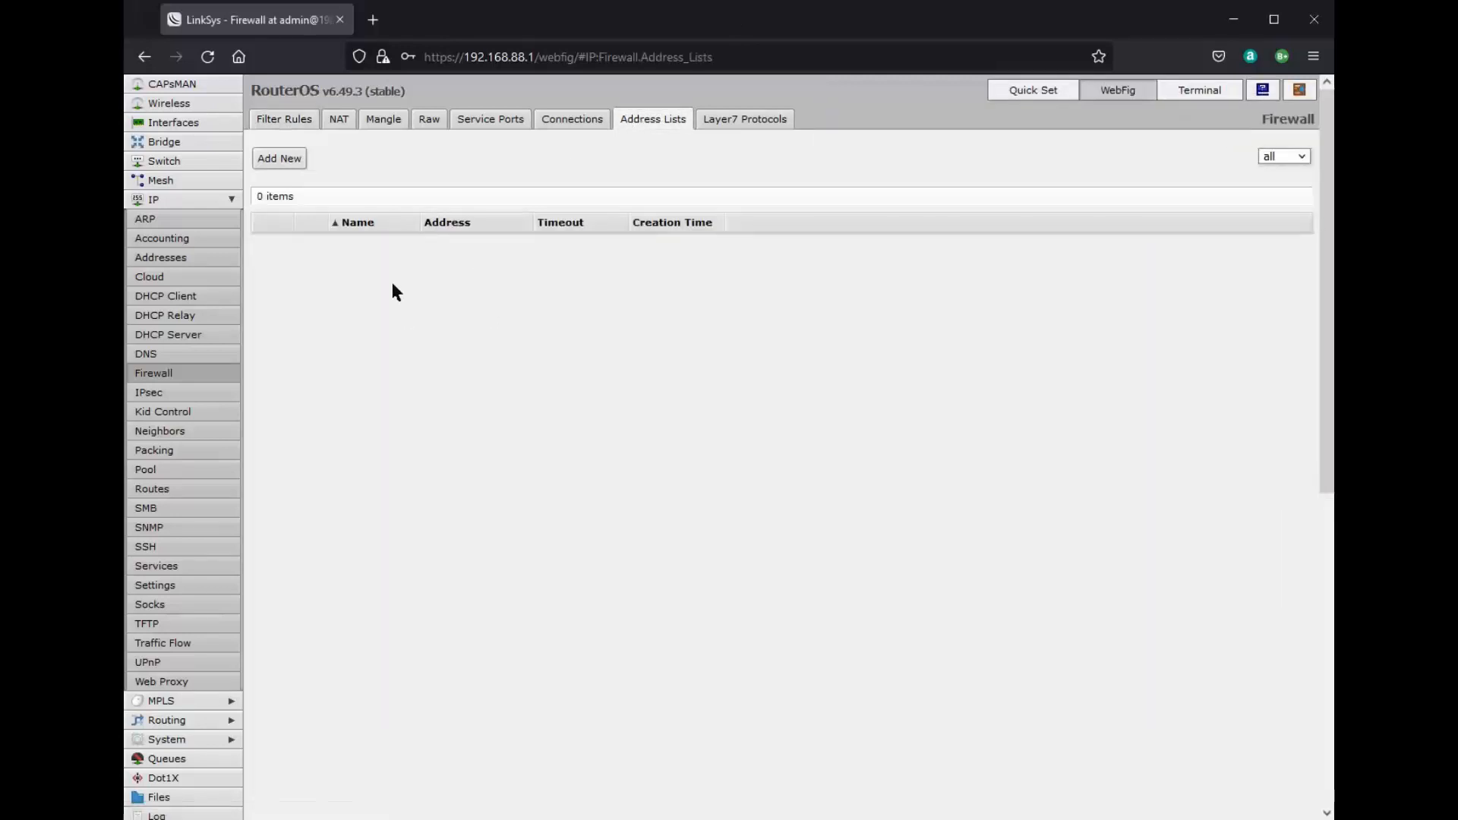
left_click(566, 125)
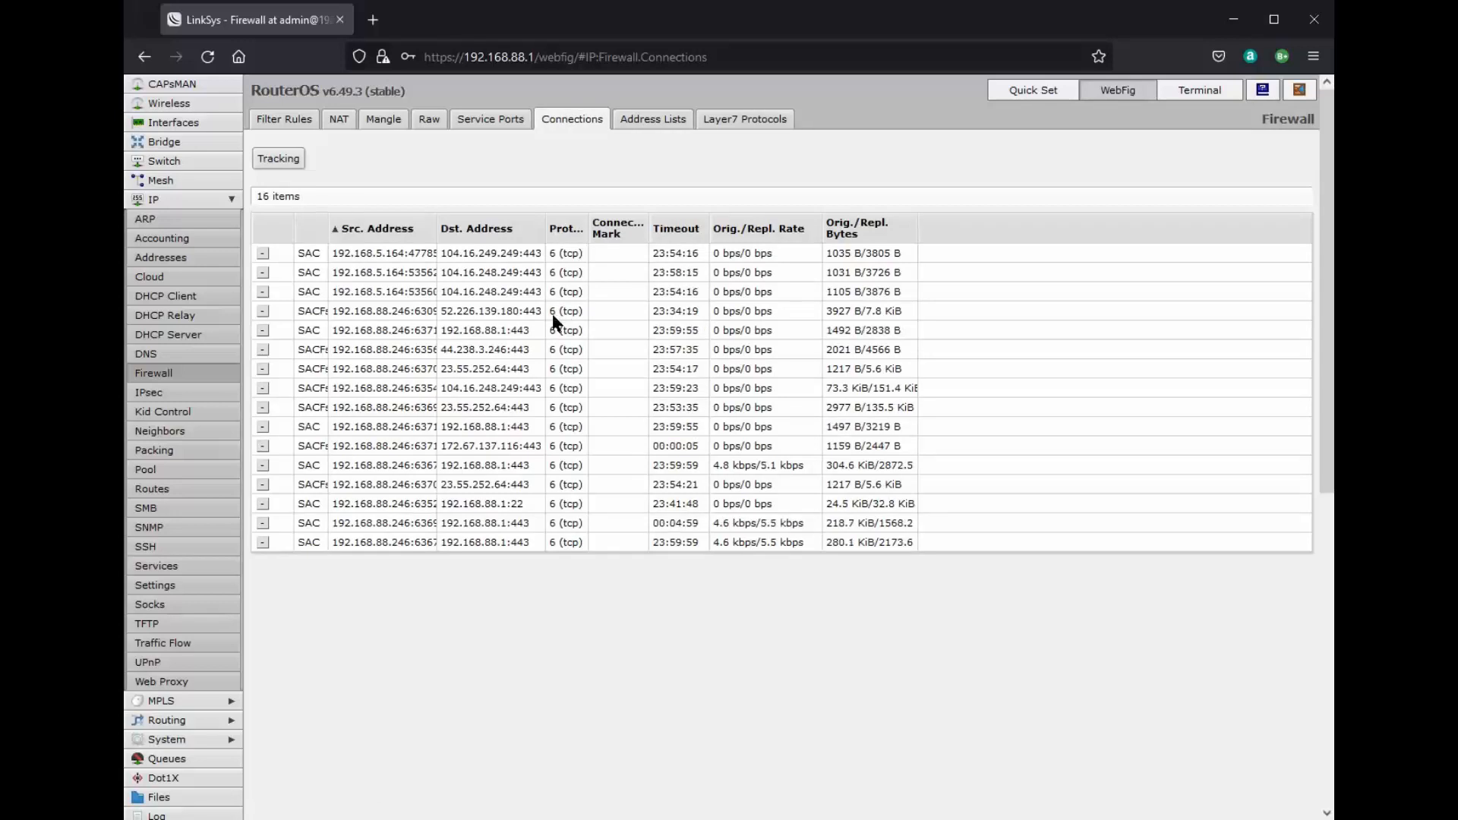
left_click(499, 257)
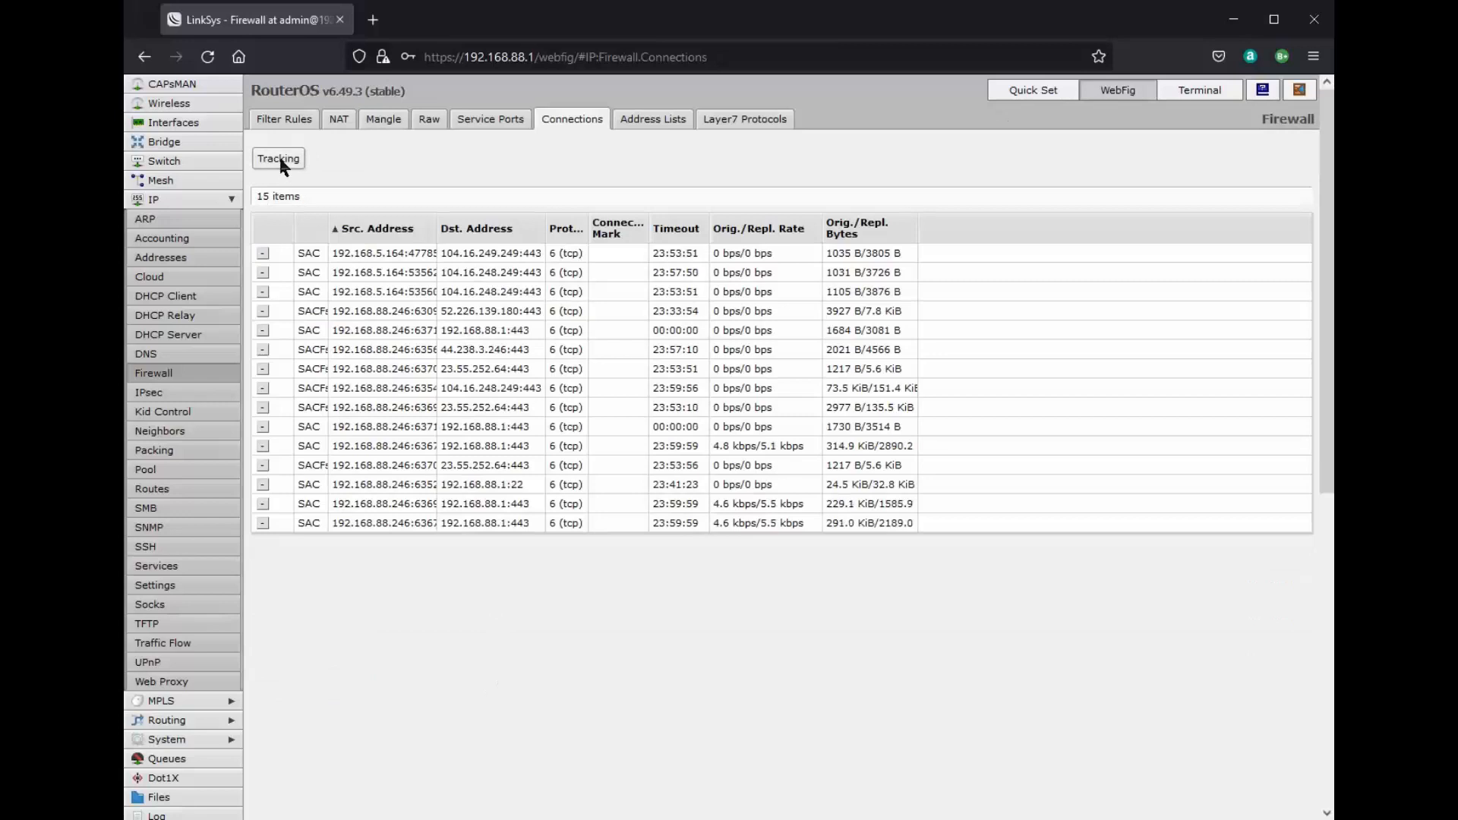
left_click(279, 159)
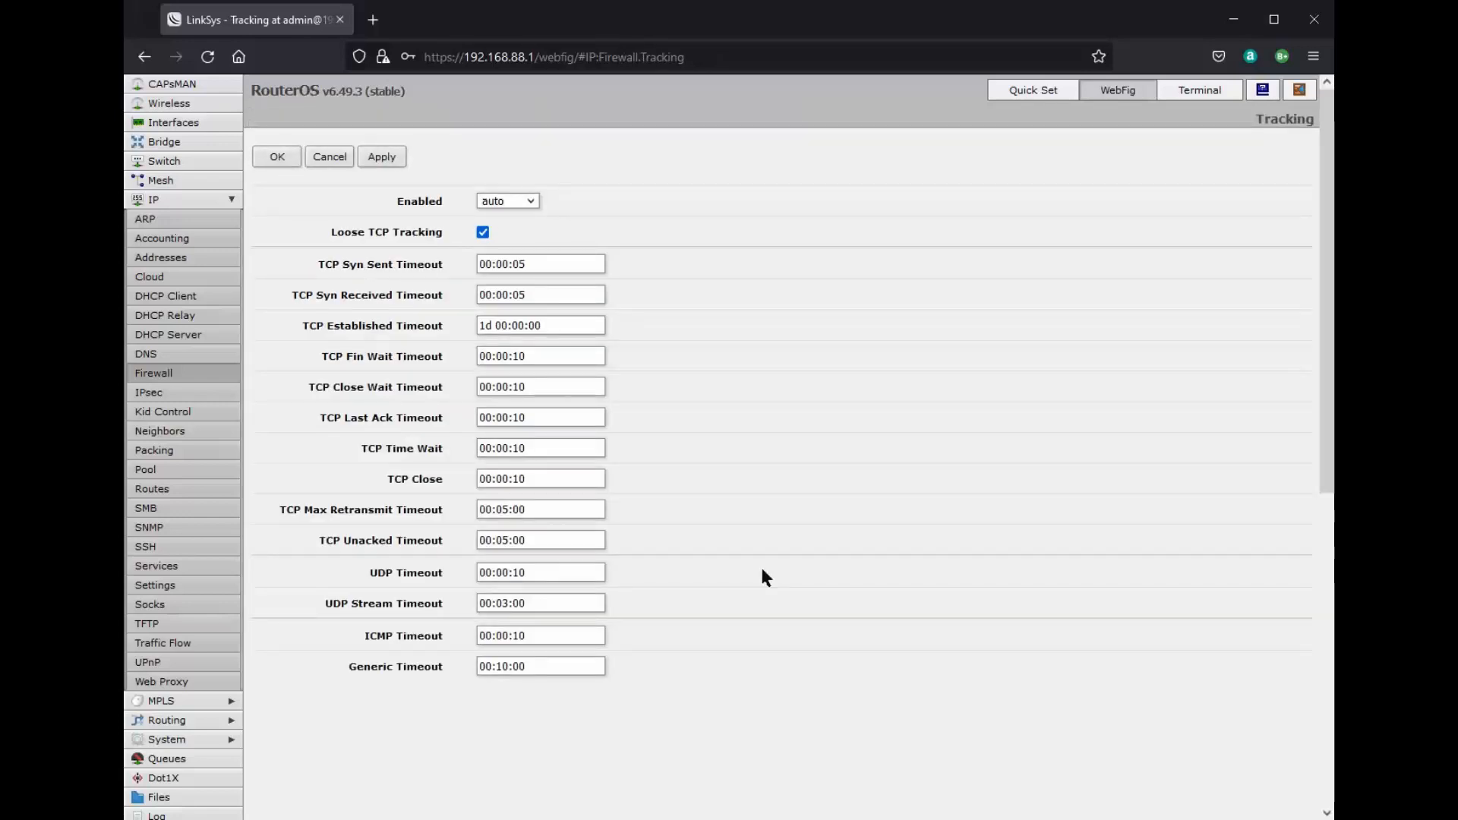
left_click(331, 158)
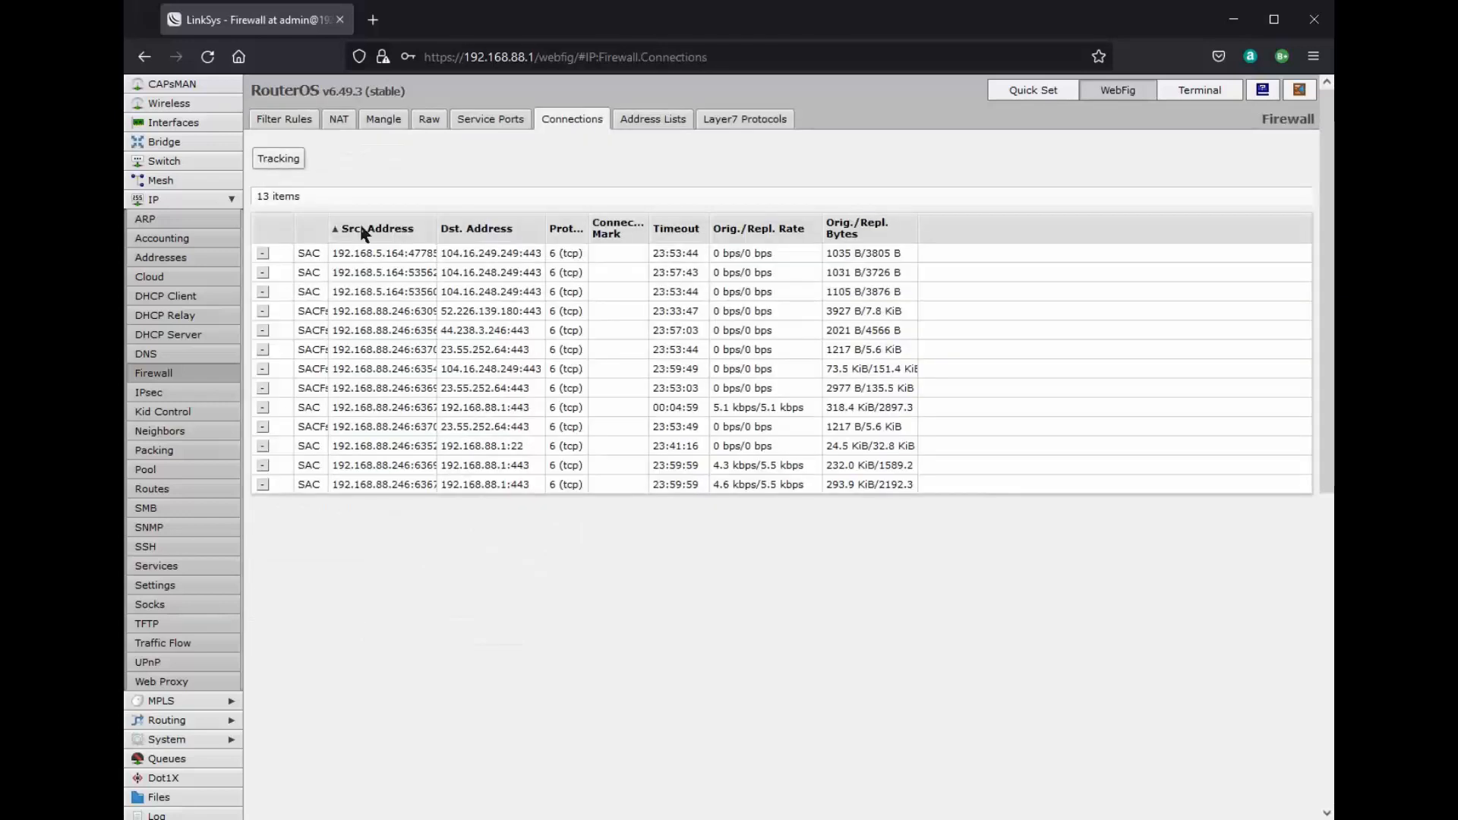
Step: Review the firewall's service ports and its Raw, Mangle and NAT rules
left_click(480, 122)
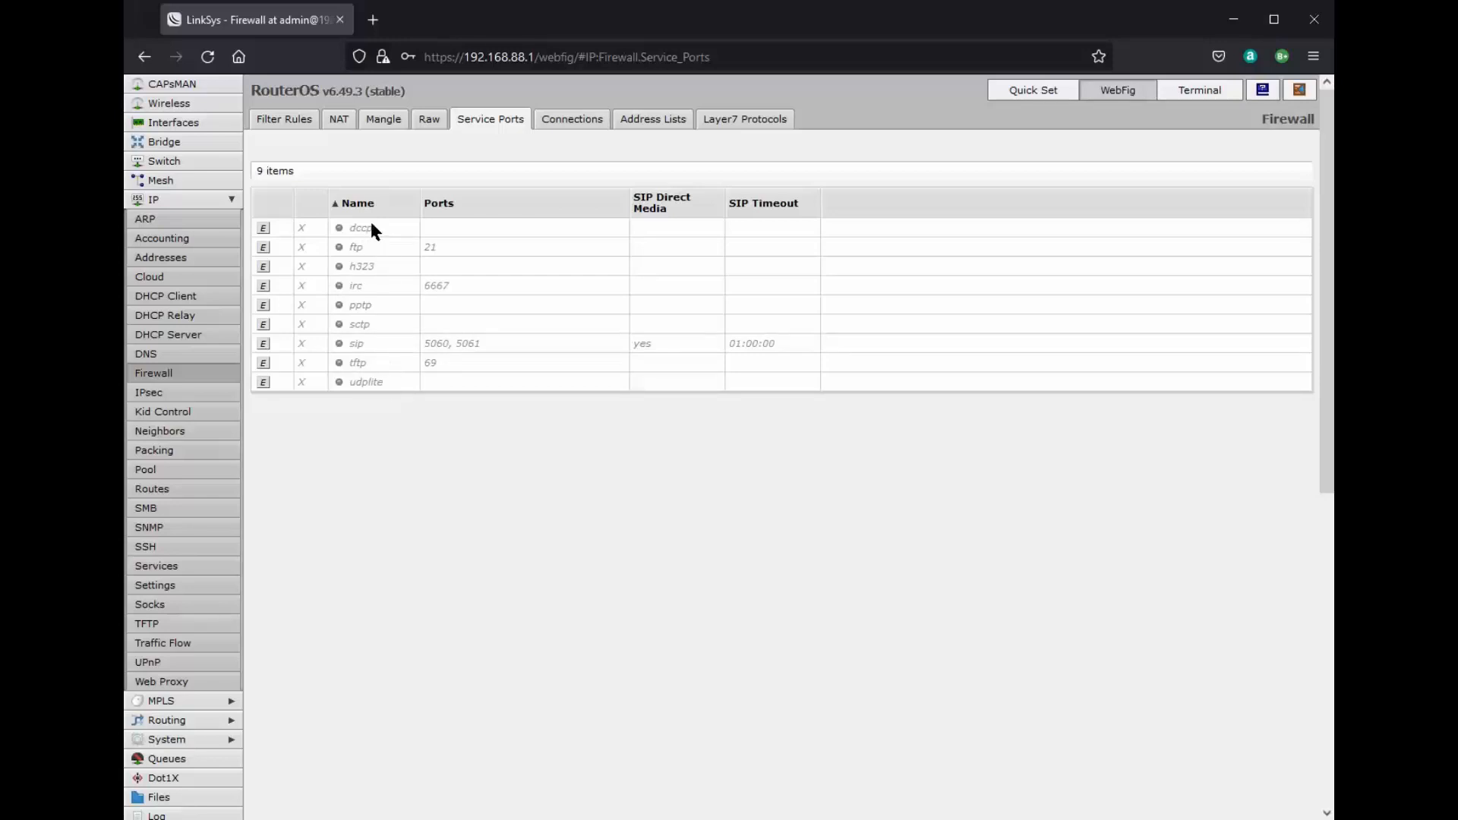
left_click(430, 120)
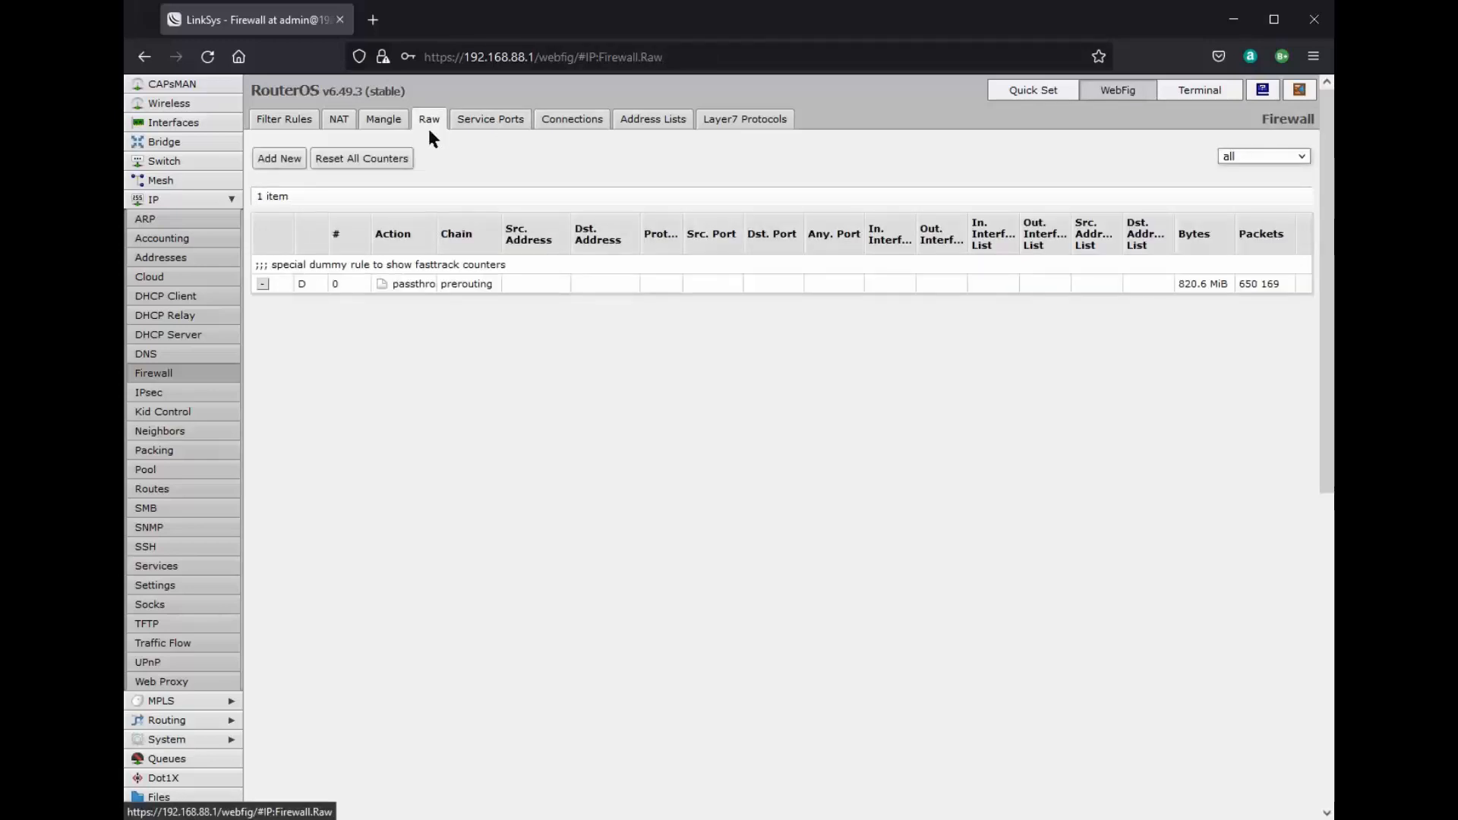
left_click(383, 121)
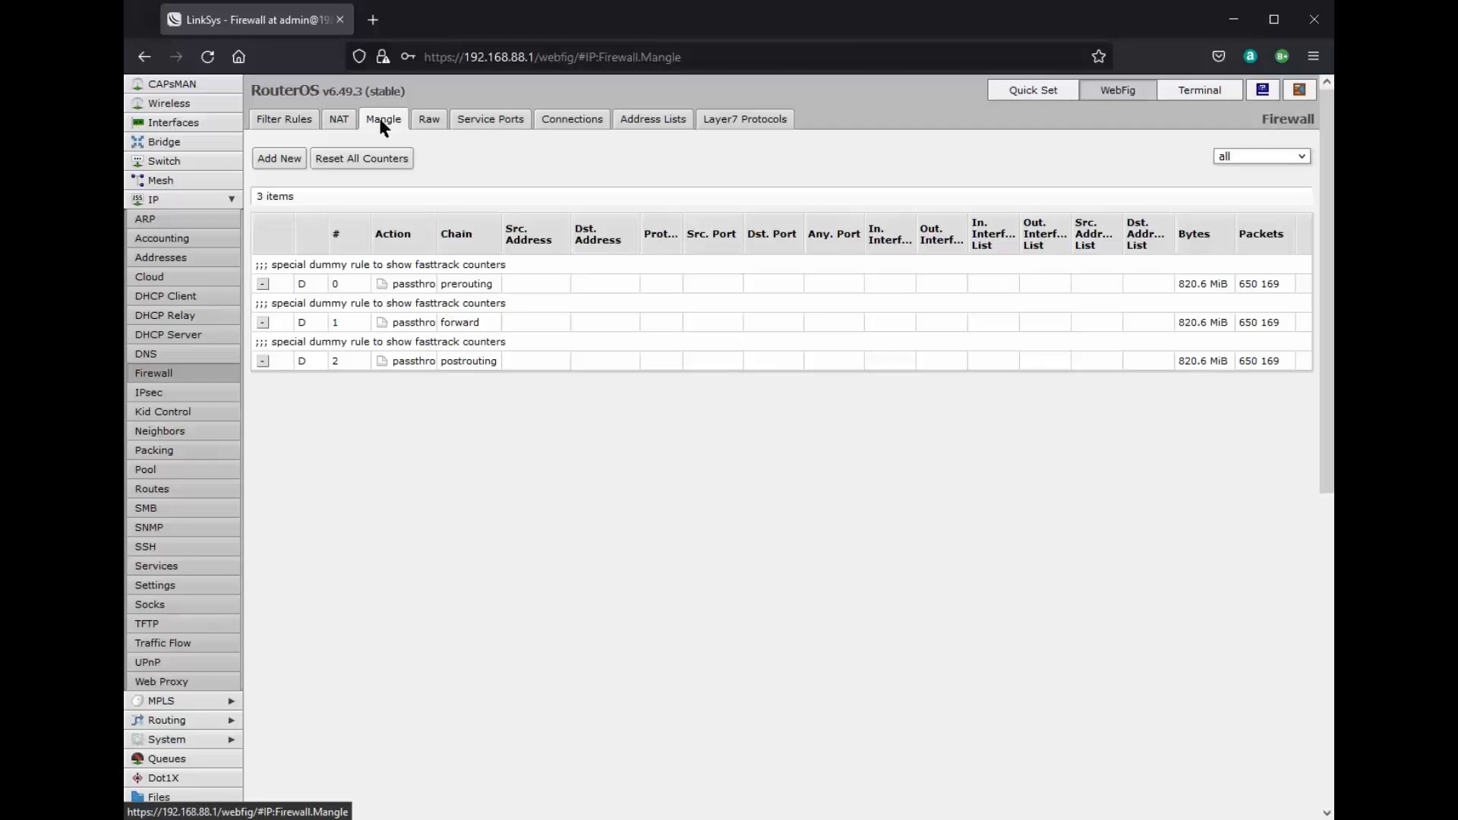
left_click(339, 122)
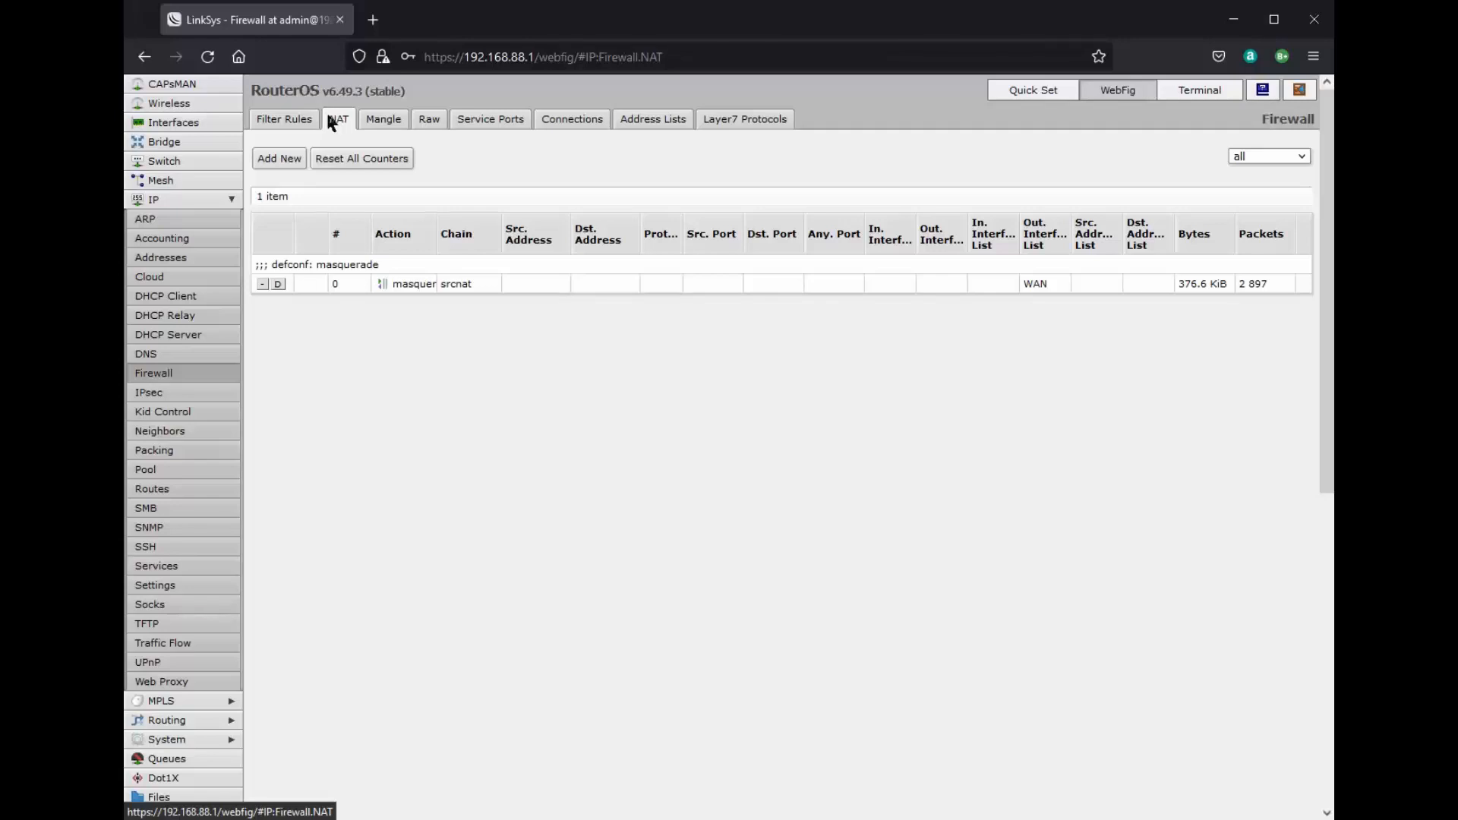
Step: Examine the fasttrack filter rule's chain, connection states, action and comment, and return to the filter rule list
left_click(295, 117)
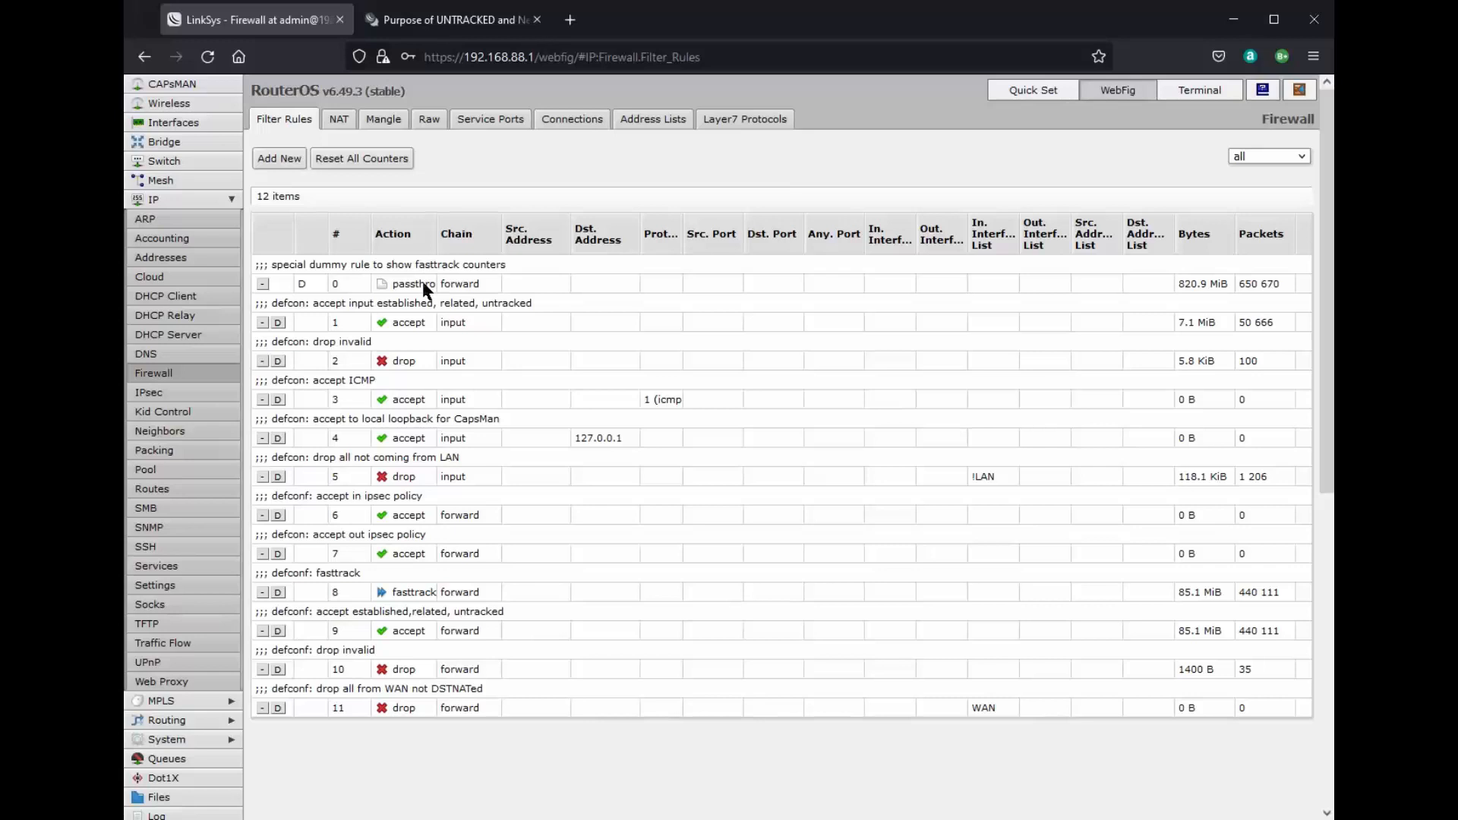
double_click(397, 597)
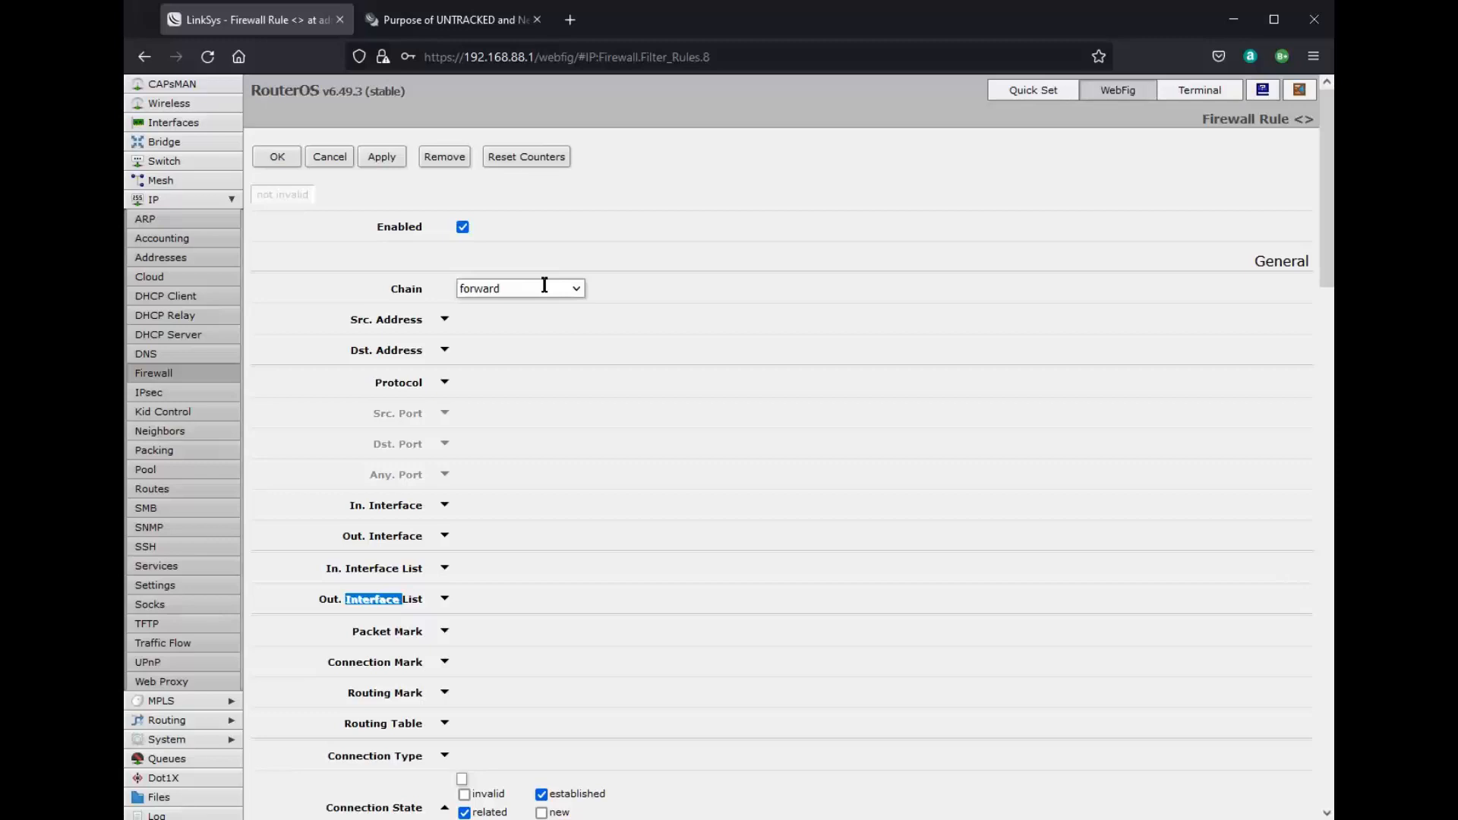
scroll(544, 334, "down", 5)
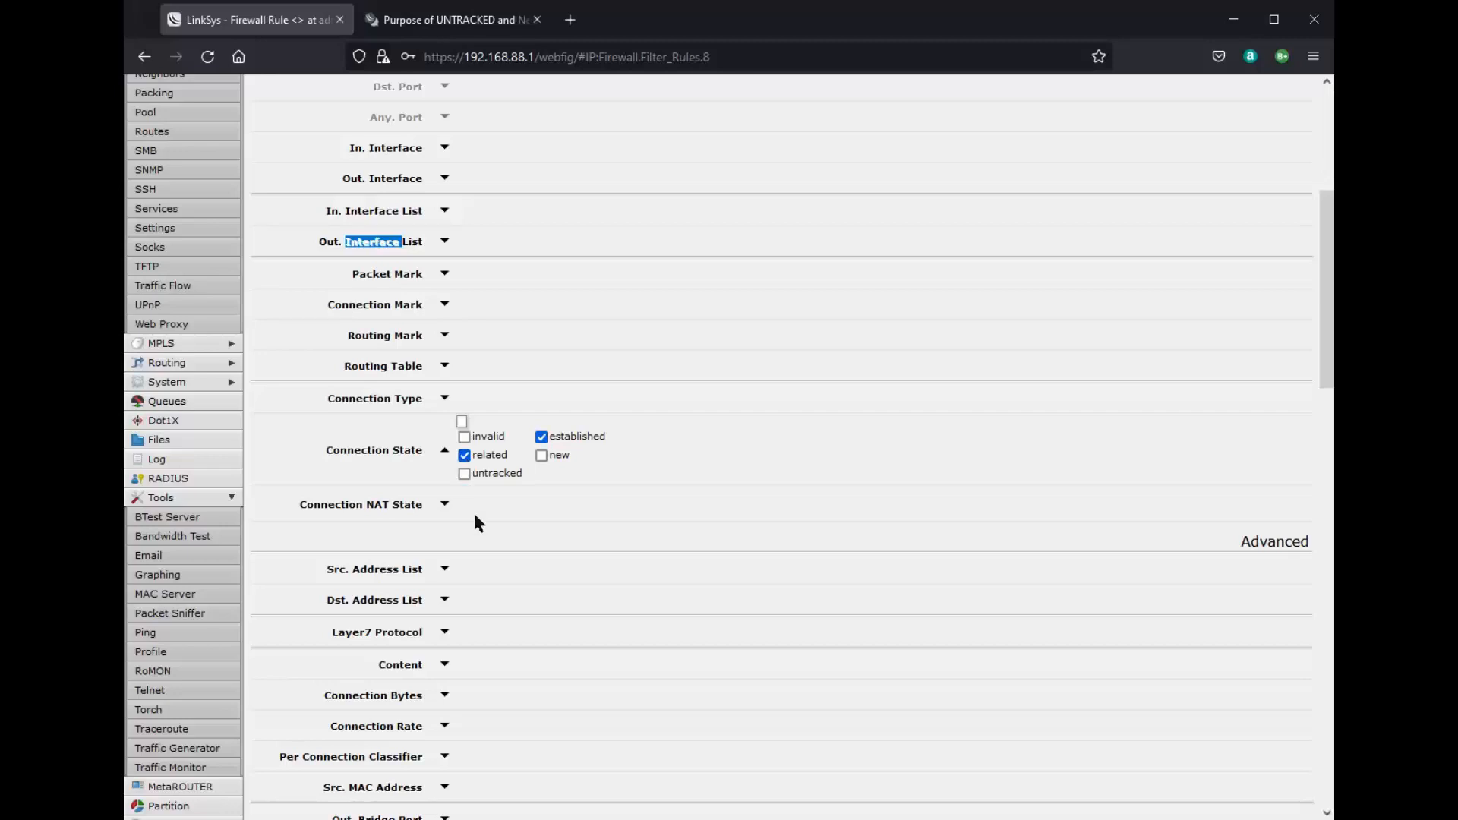
scroll(476, 521, "down", 3)
scroll(465, 349, "up", 2)
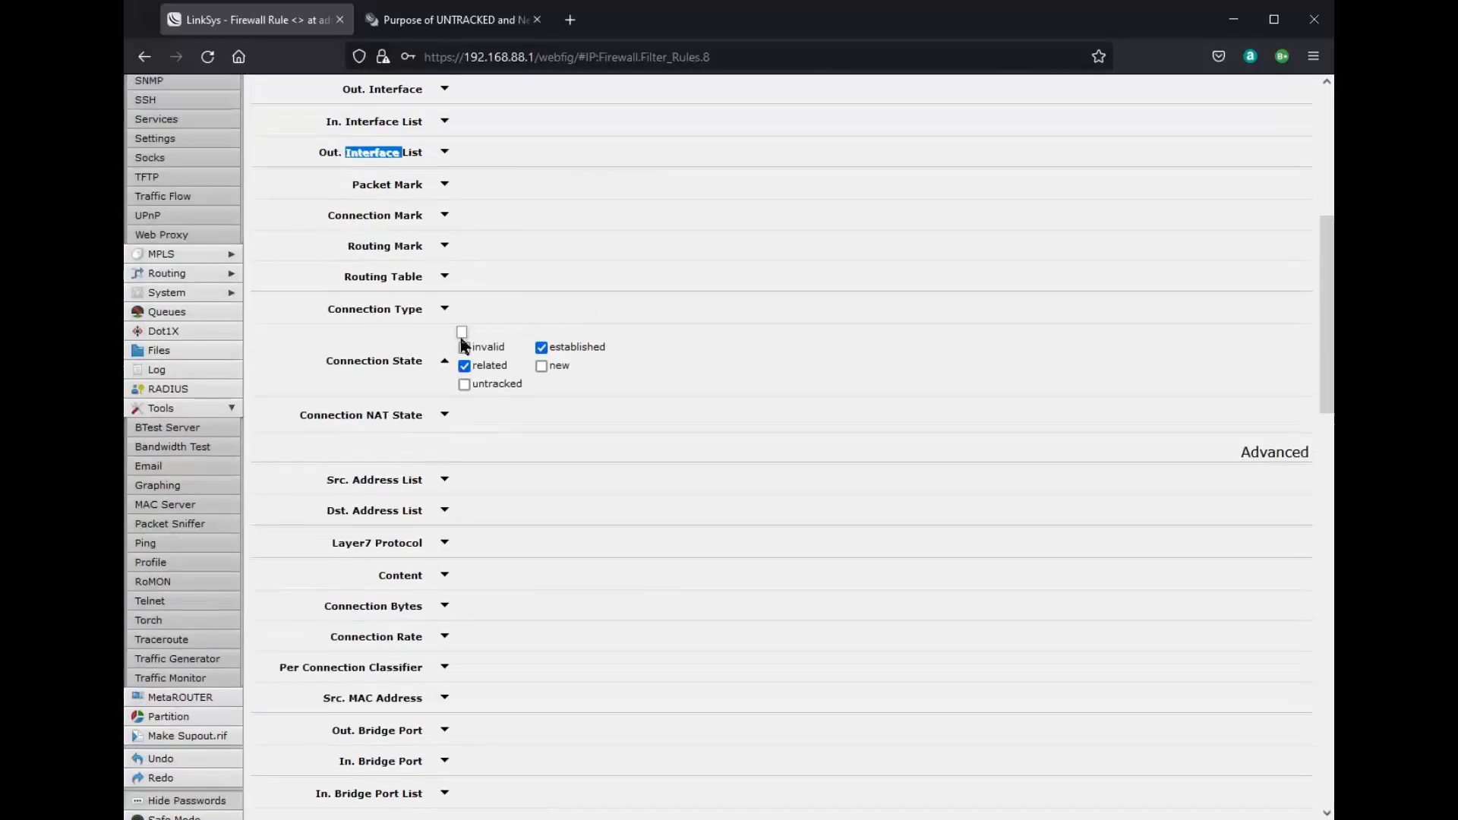
scroll(520, 413, "down", 5)
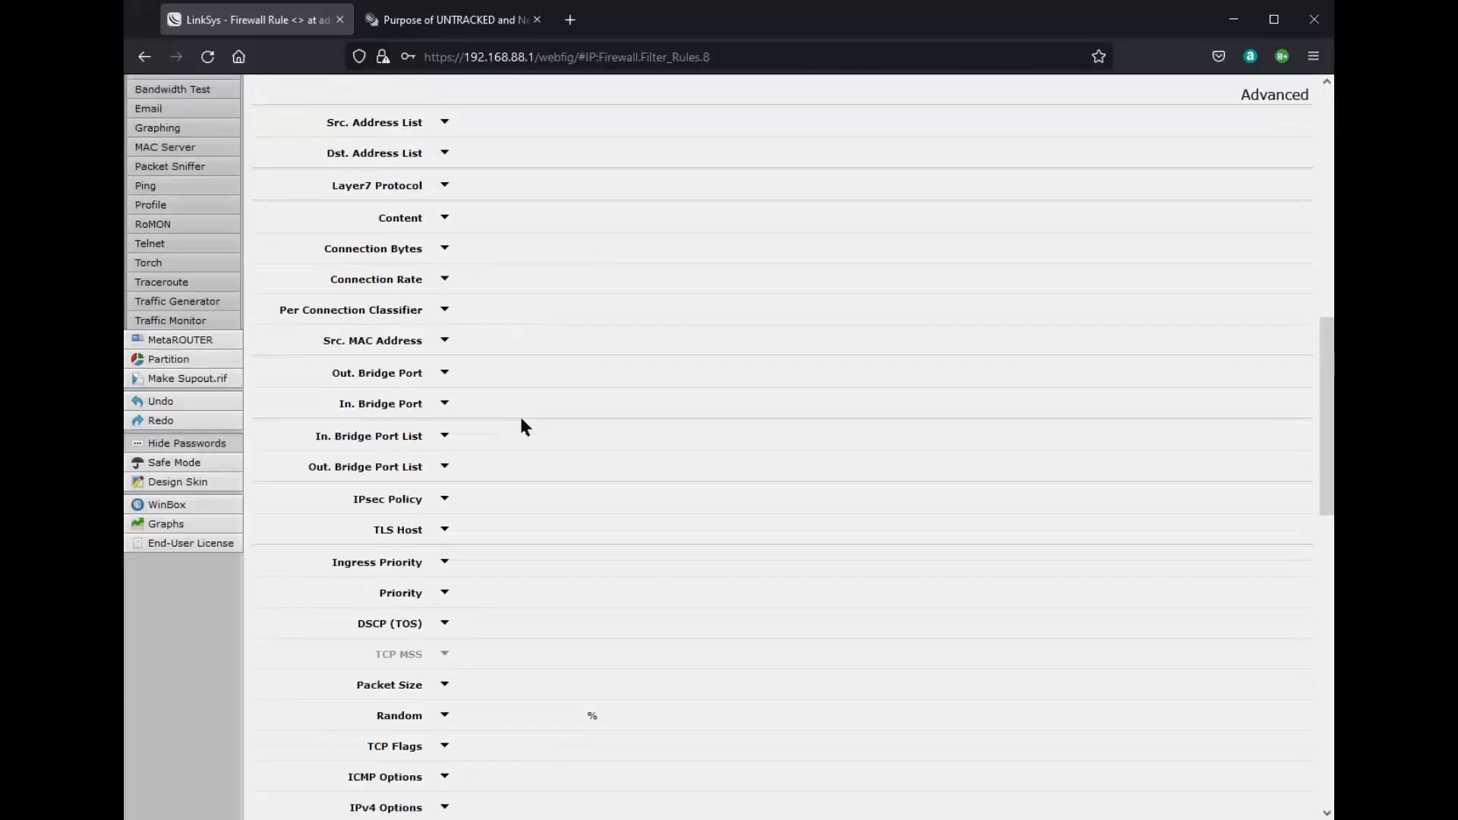
scroll(522, 421, "down", 10)
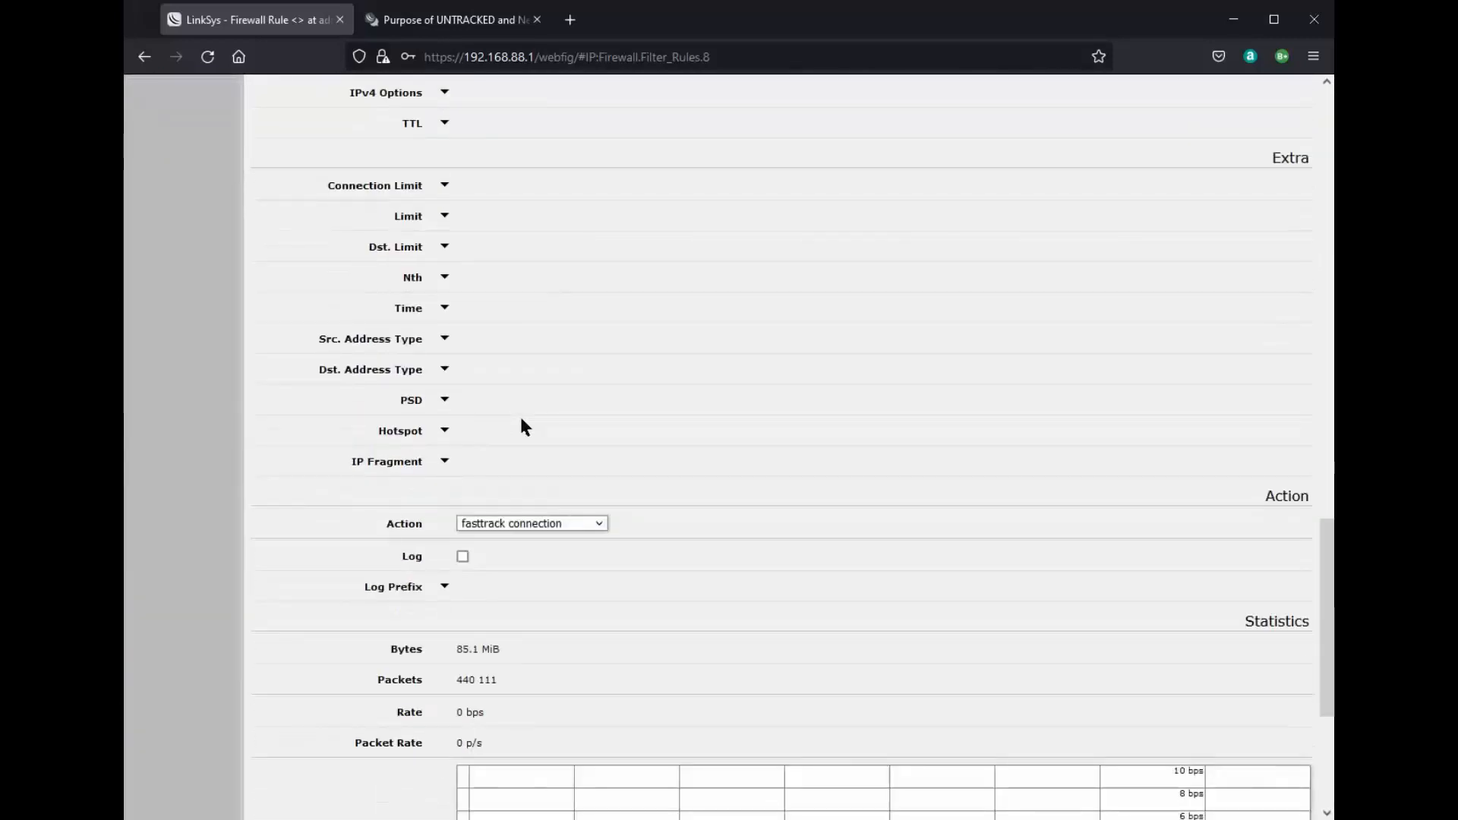
scroll(522, 422, "down", 4)
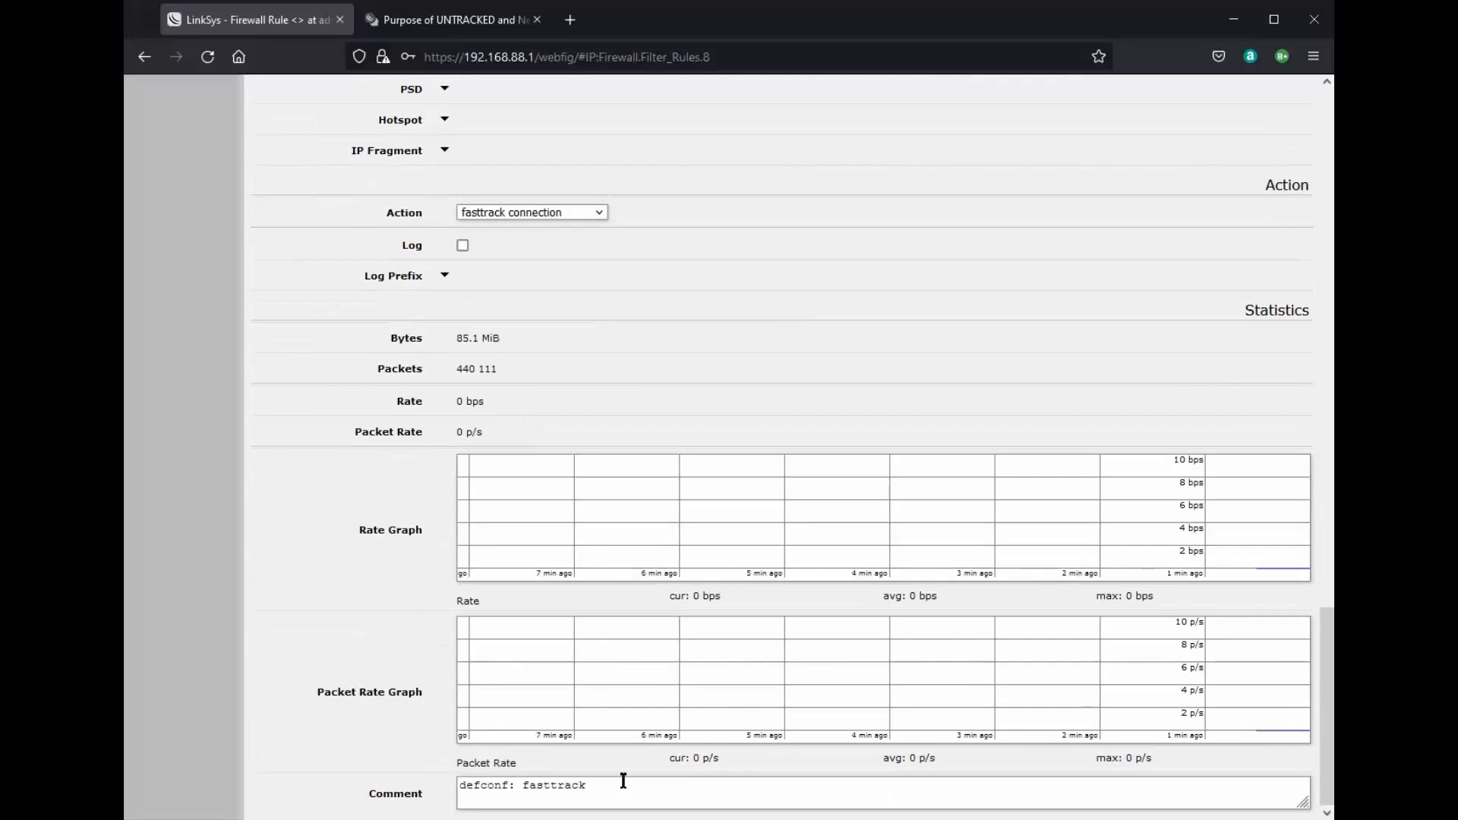
scroll(611, 570, "up", 20)
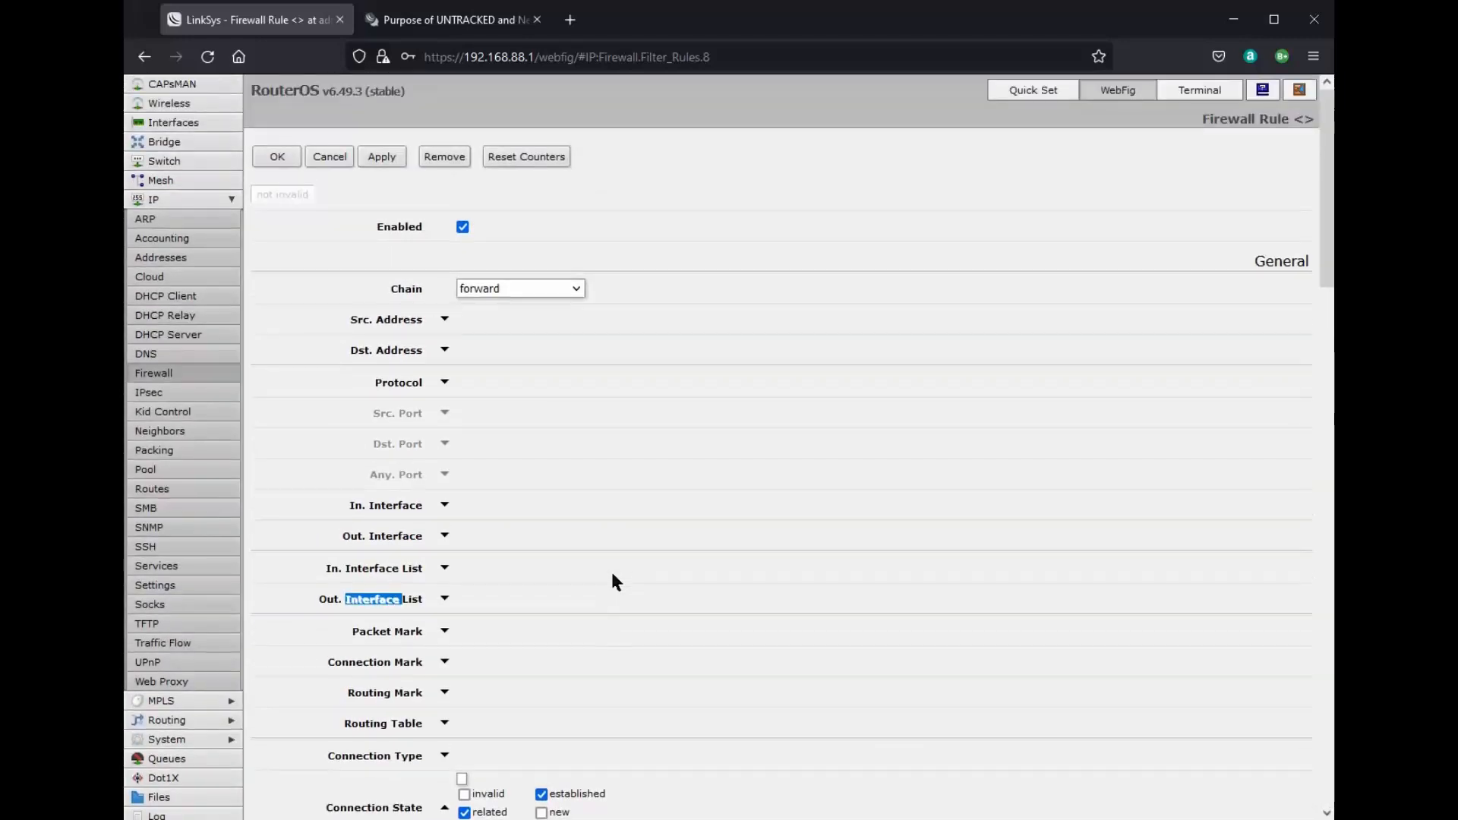
left_click(267, 157)
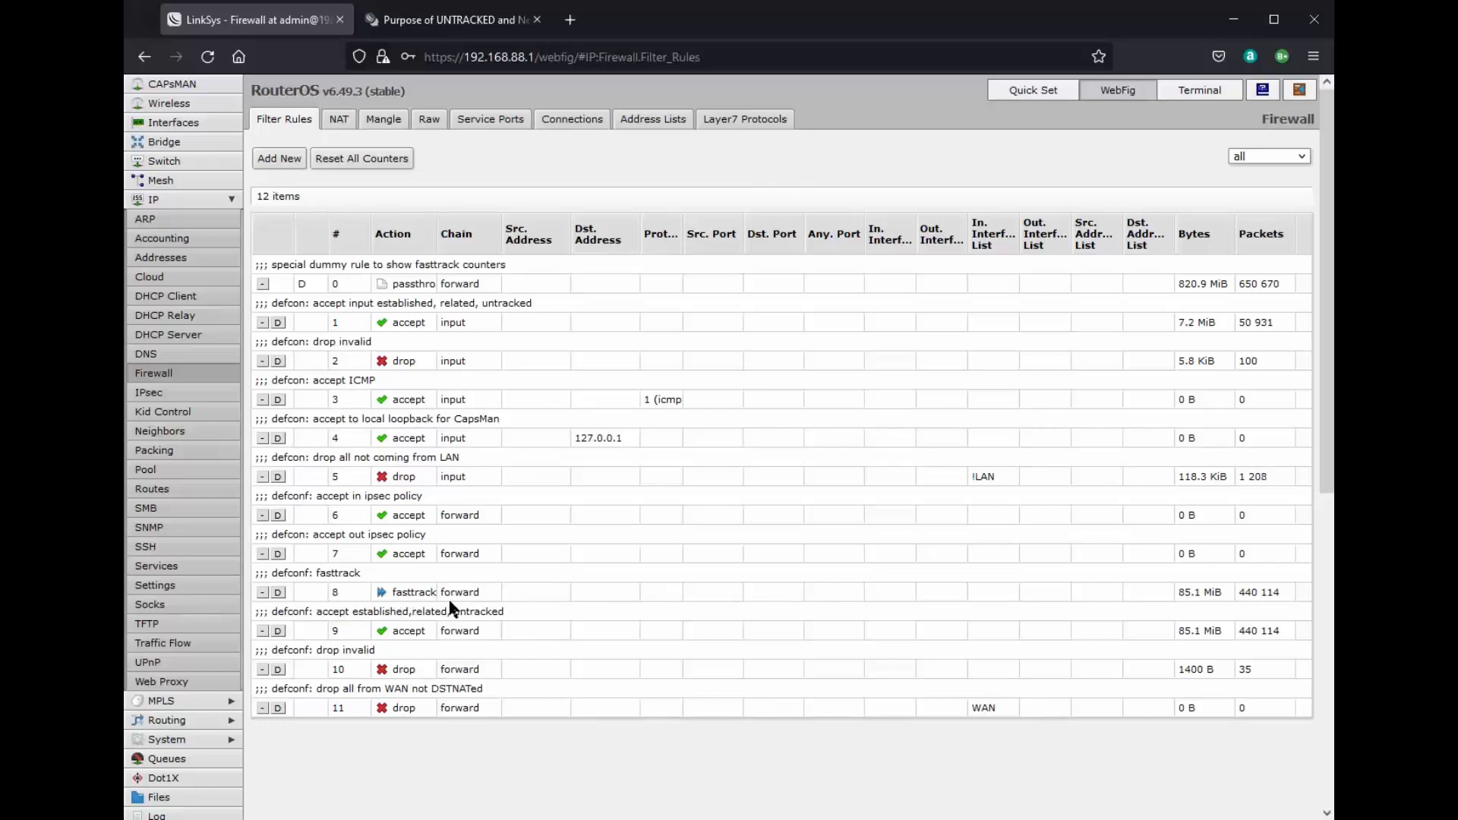
Step: Examine the connection states matched by the forward rule that accepts established, related and untracked traffic, and return to the list
left_click(402, 595)
scroll(402, 595, "down", 7)
double_click(401, 631)
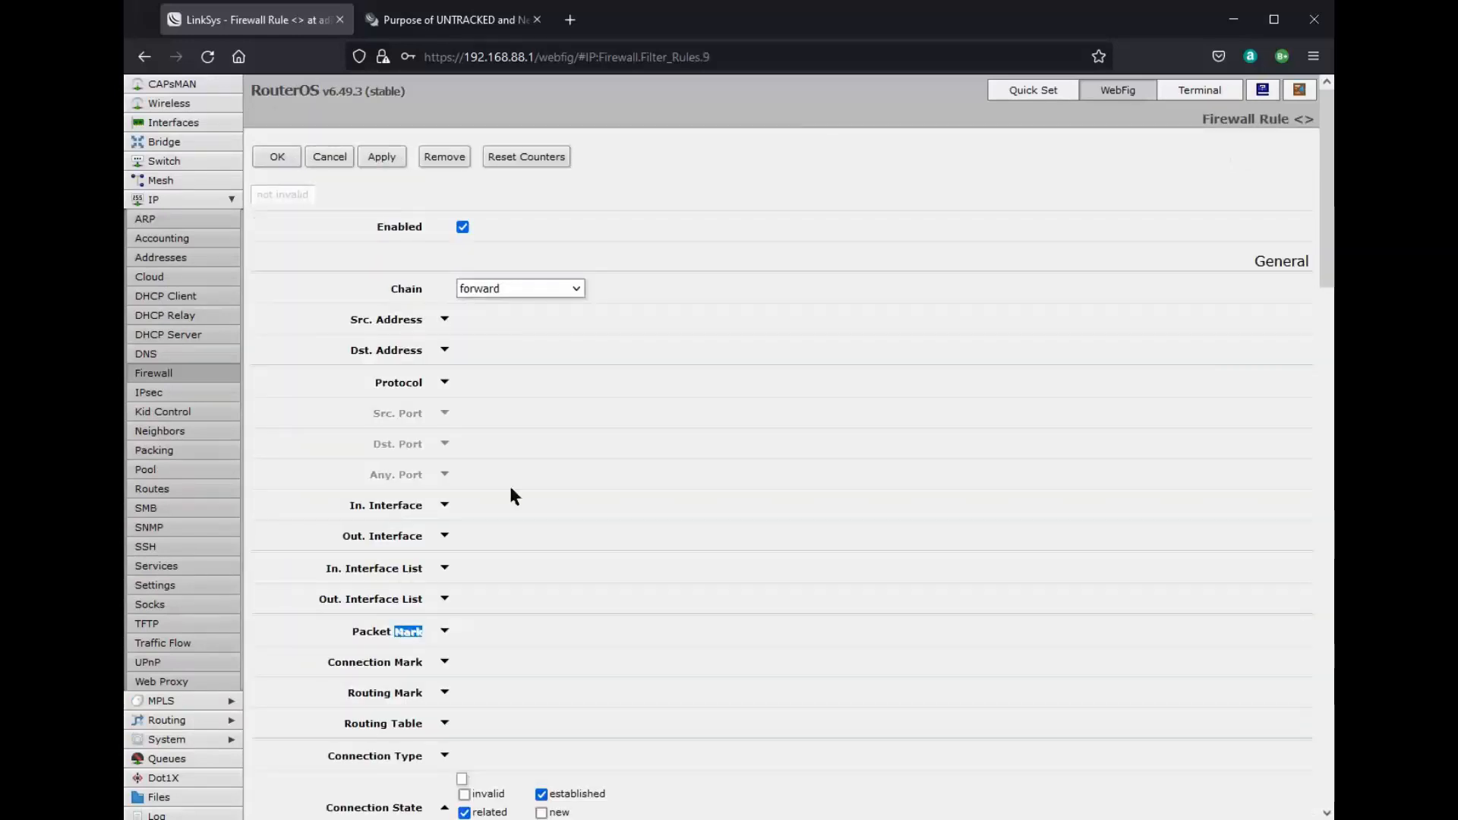
scroll(539, 456, "down", 5)
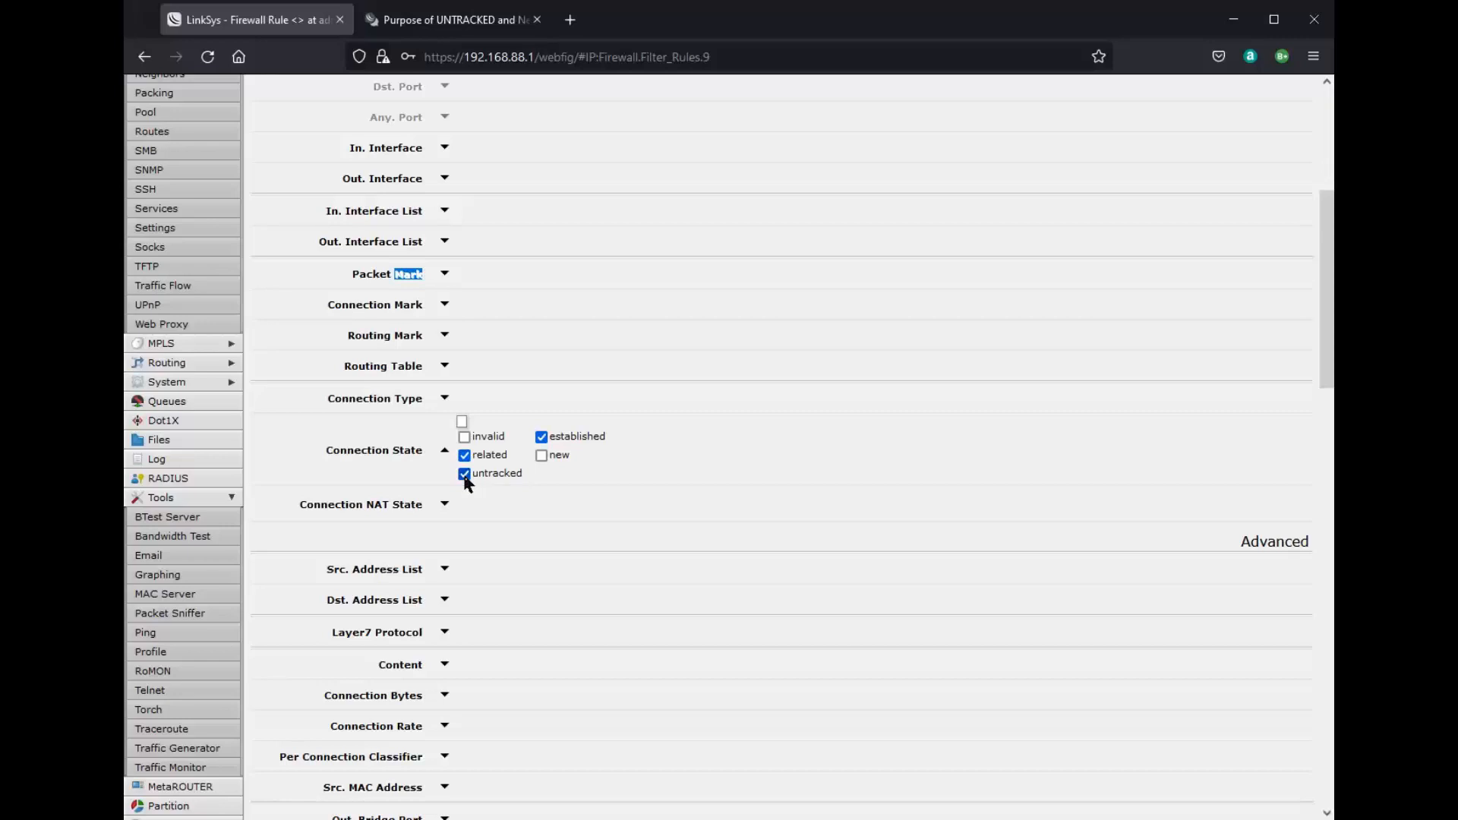
scroll(466, 484, "up", 5)
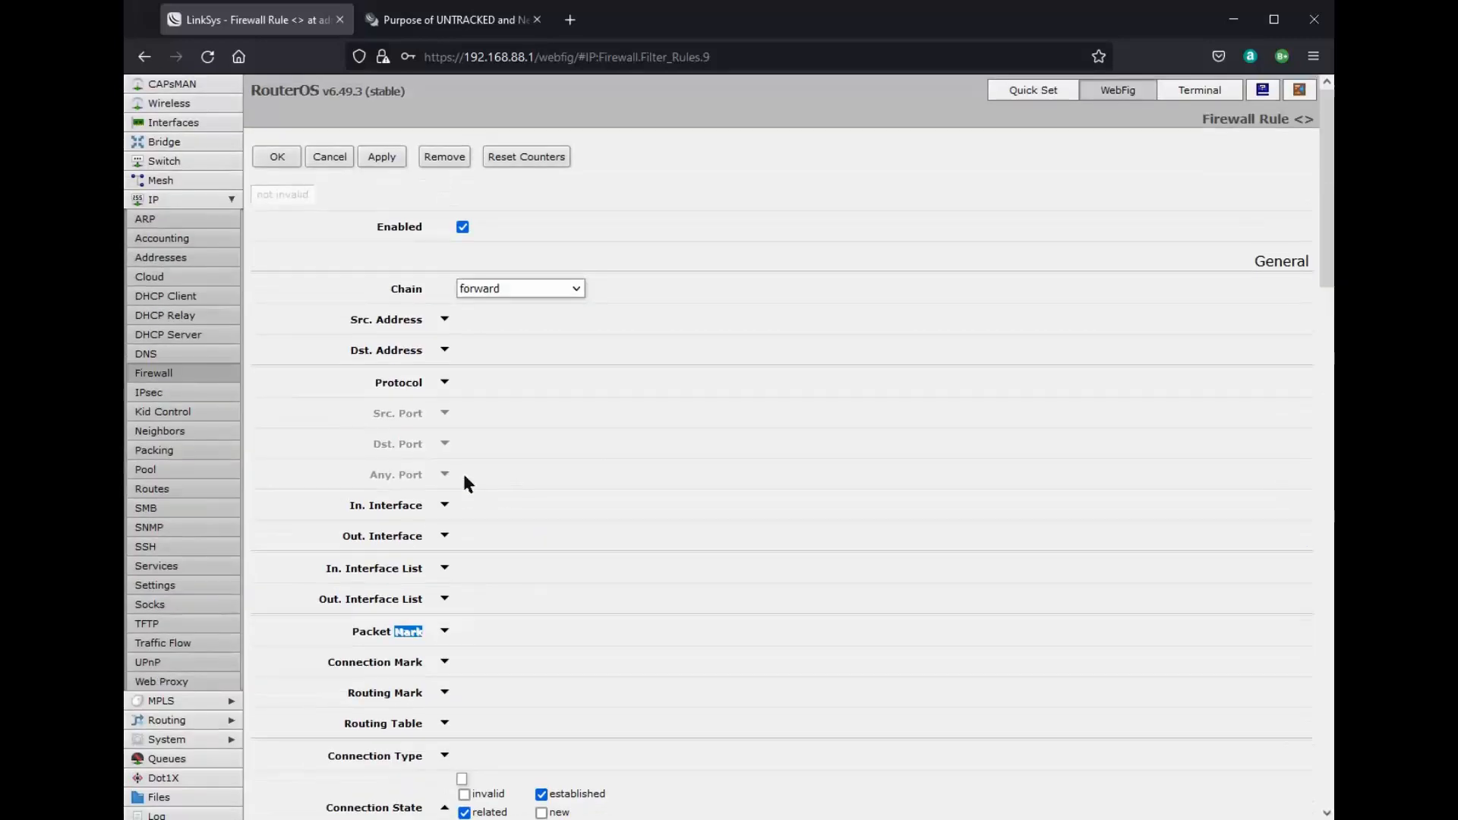
left_click(278, 157)
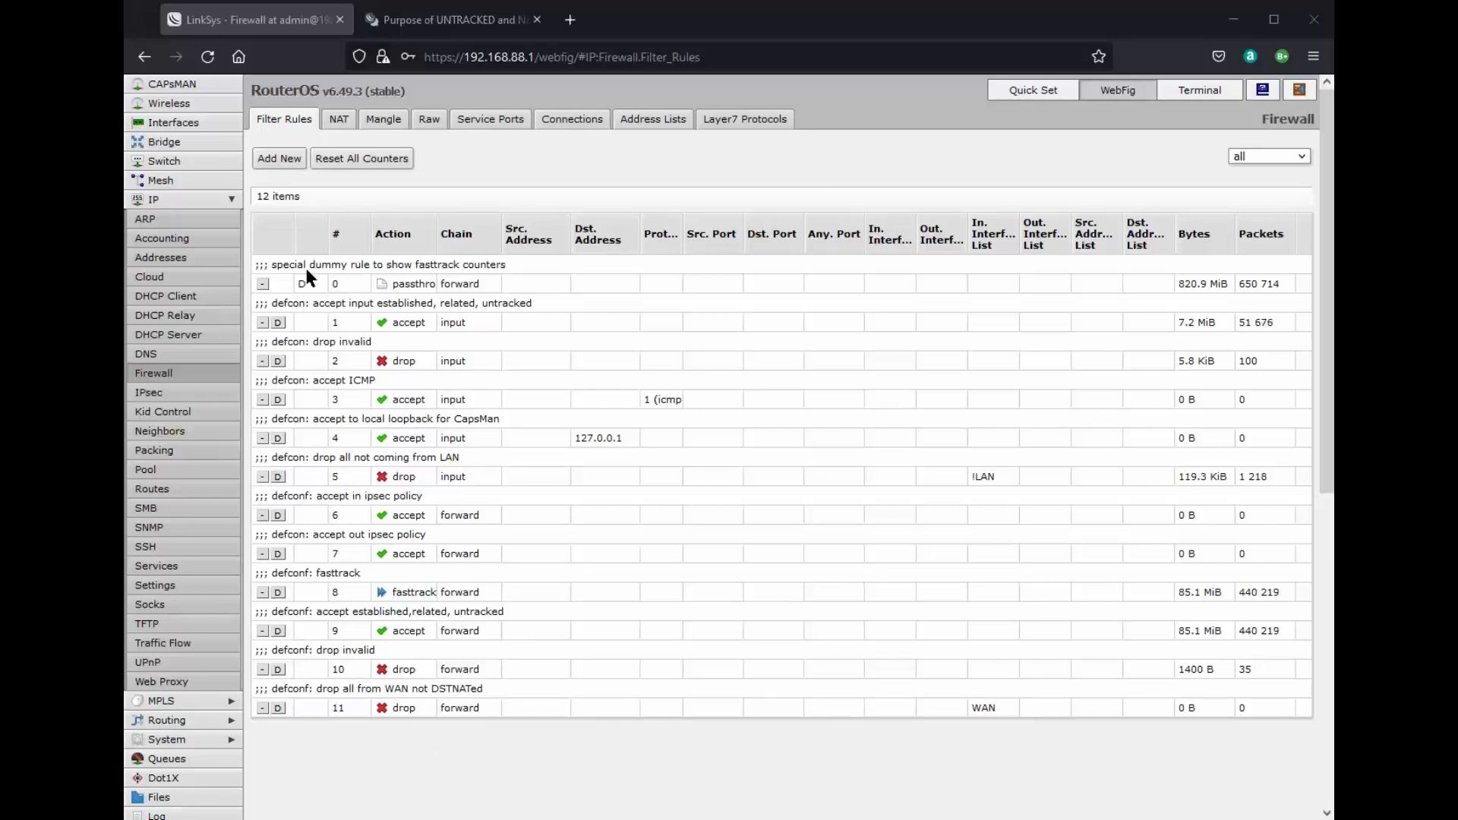
Step: Add a filter rule on the forward chain that accepts connections in the new state
left_click(279, 160)
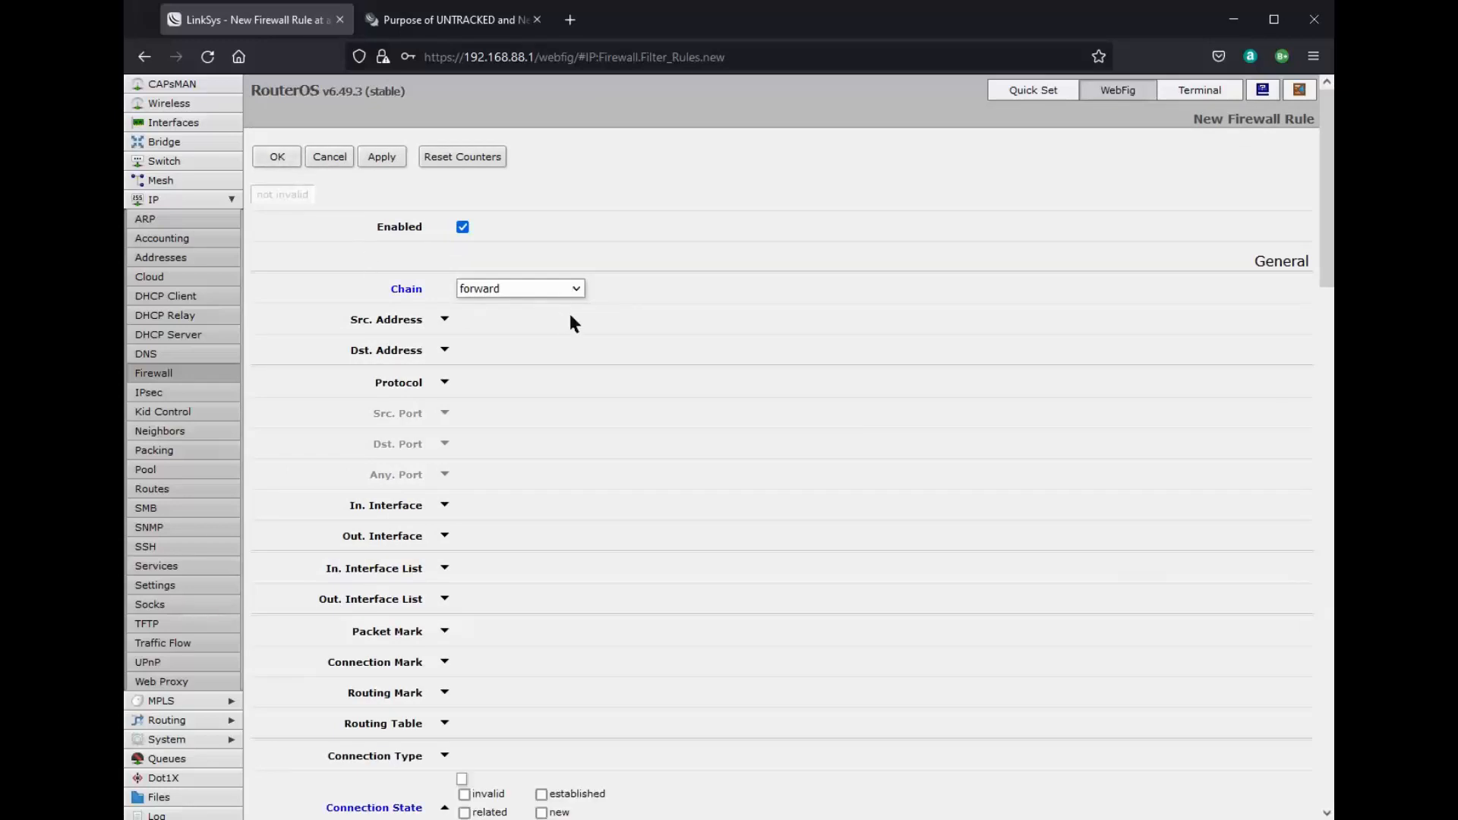
scroll(572, 319, "down", 6)
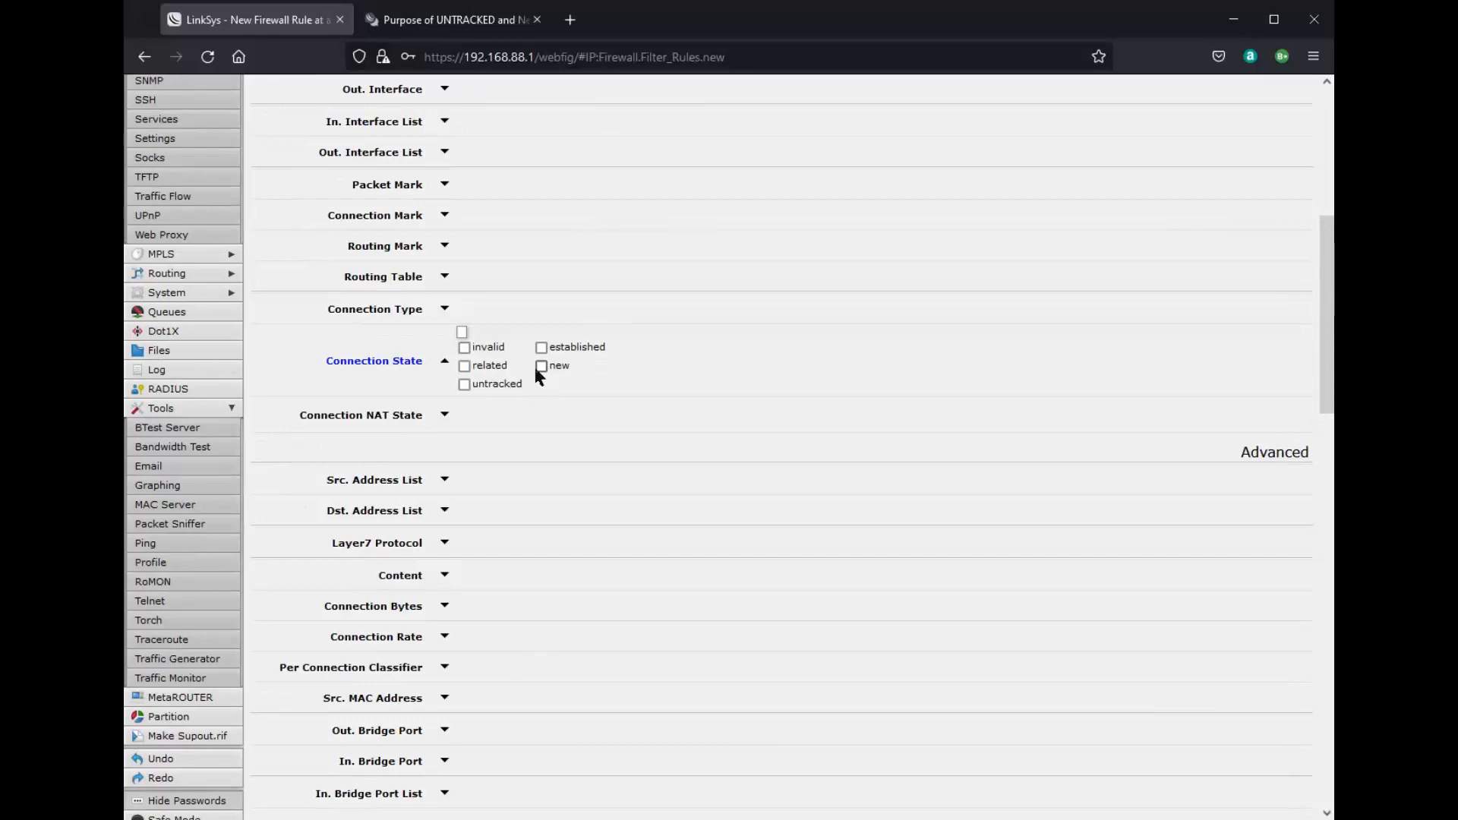
left_click(539, 367)
scroll(530, 417, "down", 15)
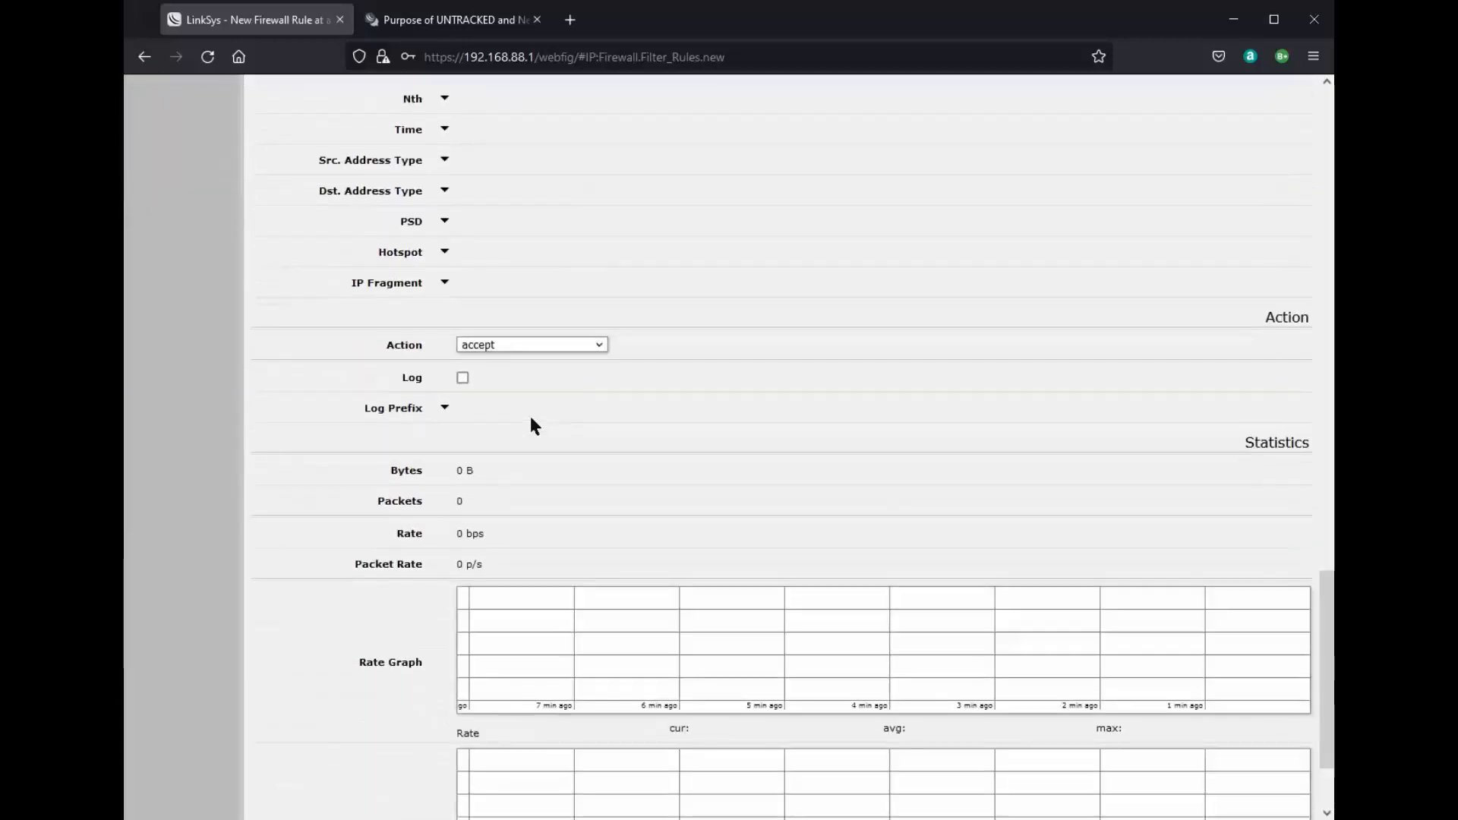
scroll(530, 418, "down", 3)
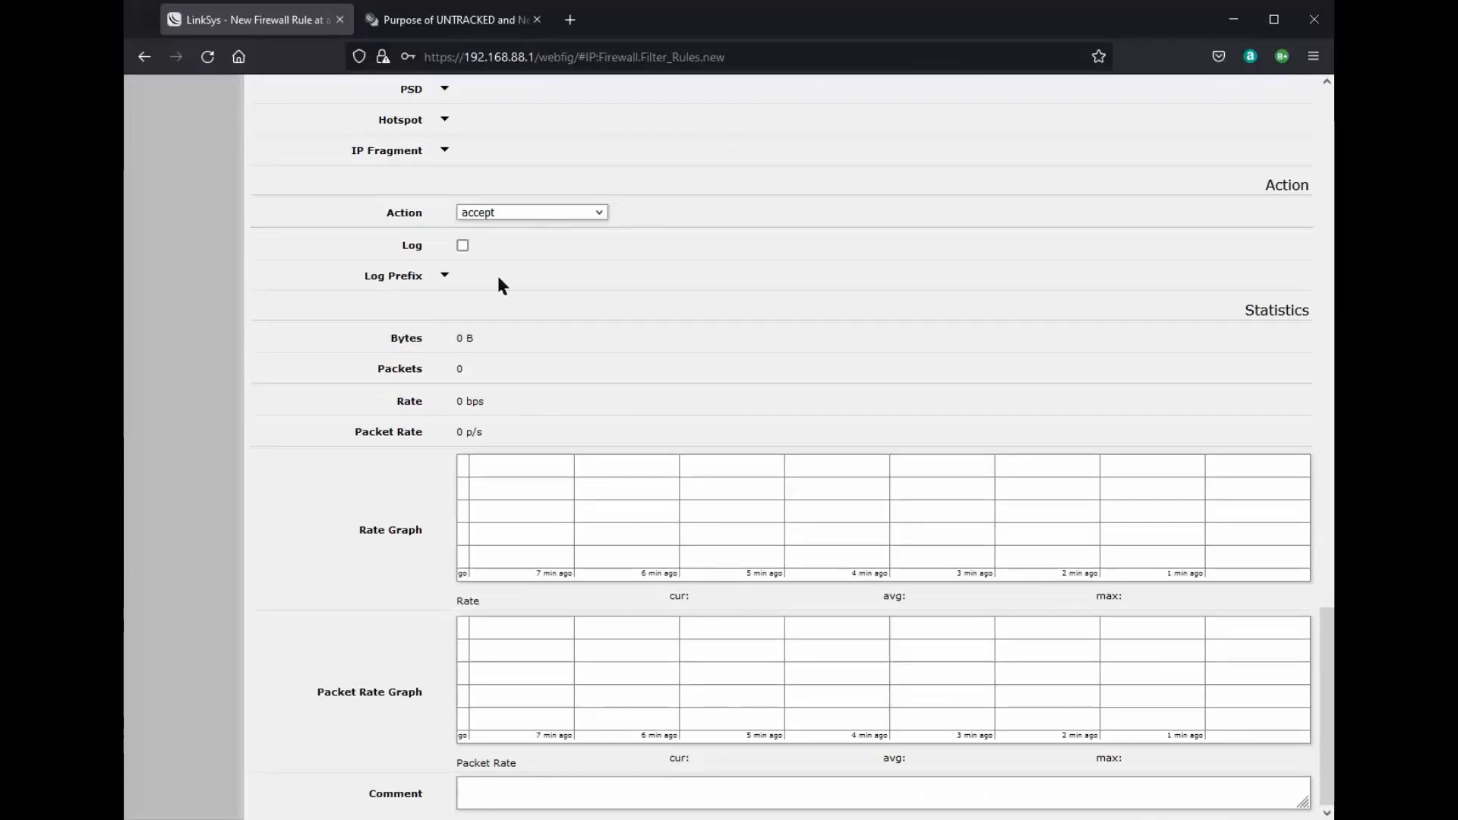
scroll(528, 429, "up", 2)
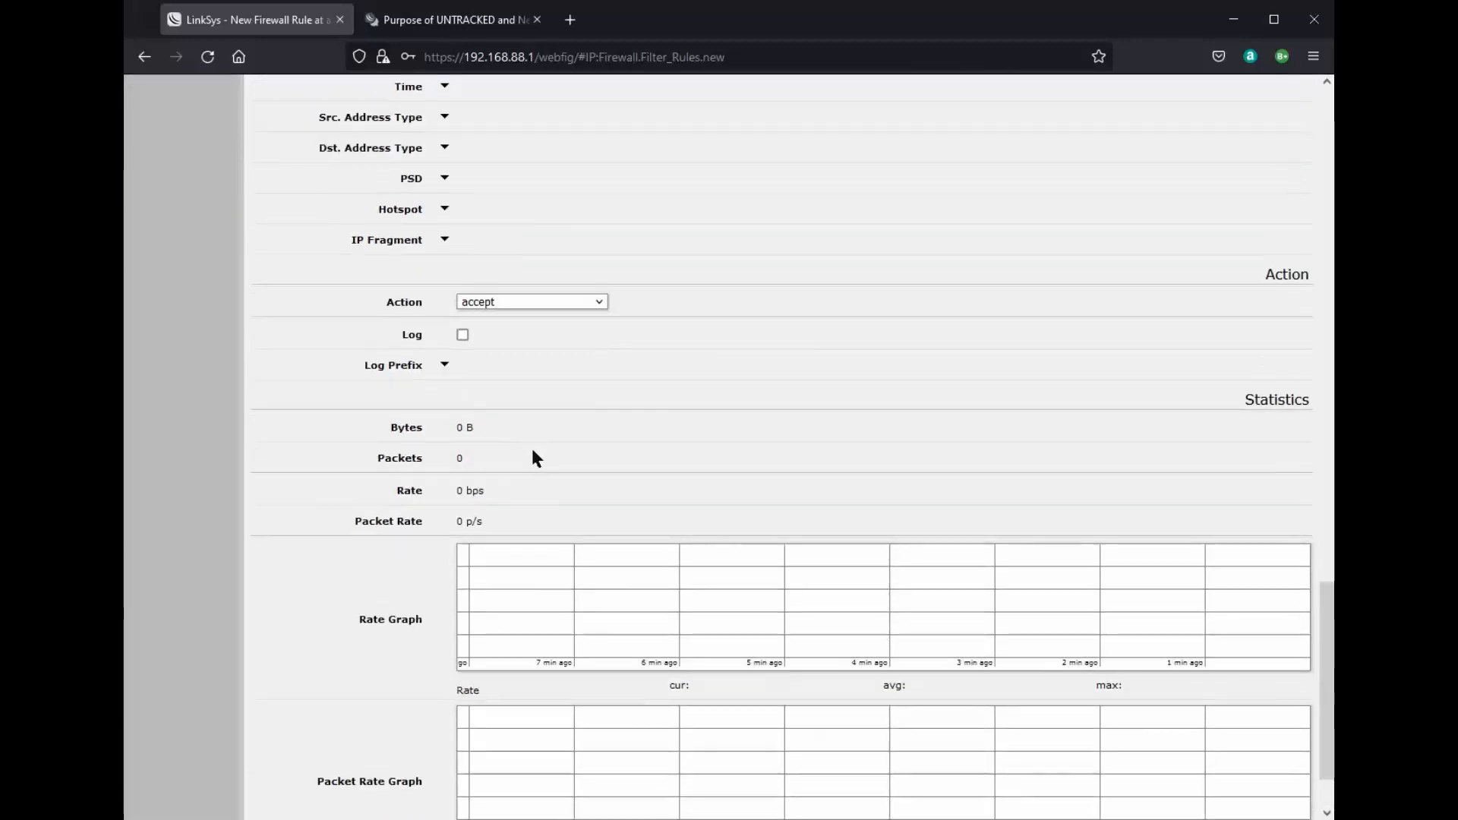
scroll(534, 454, "up", 15)
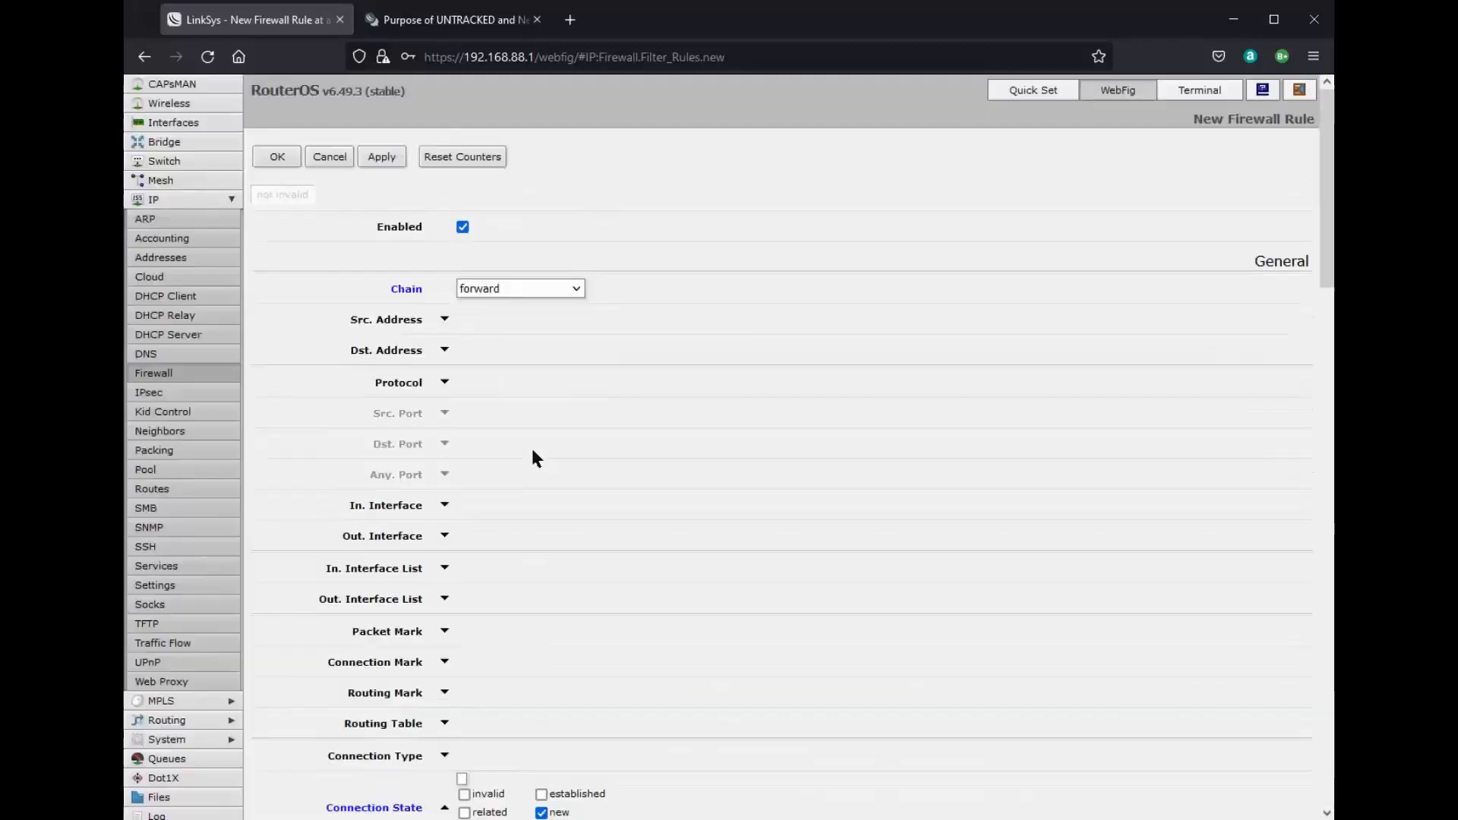
left_click(276, 158)
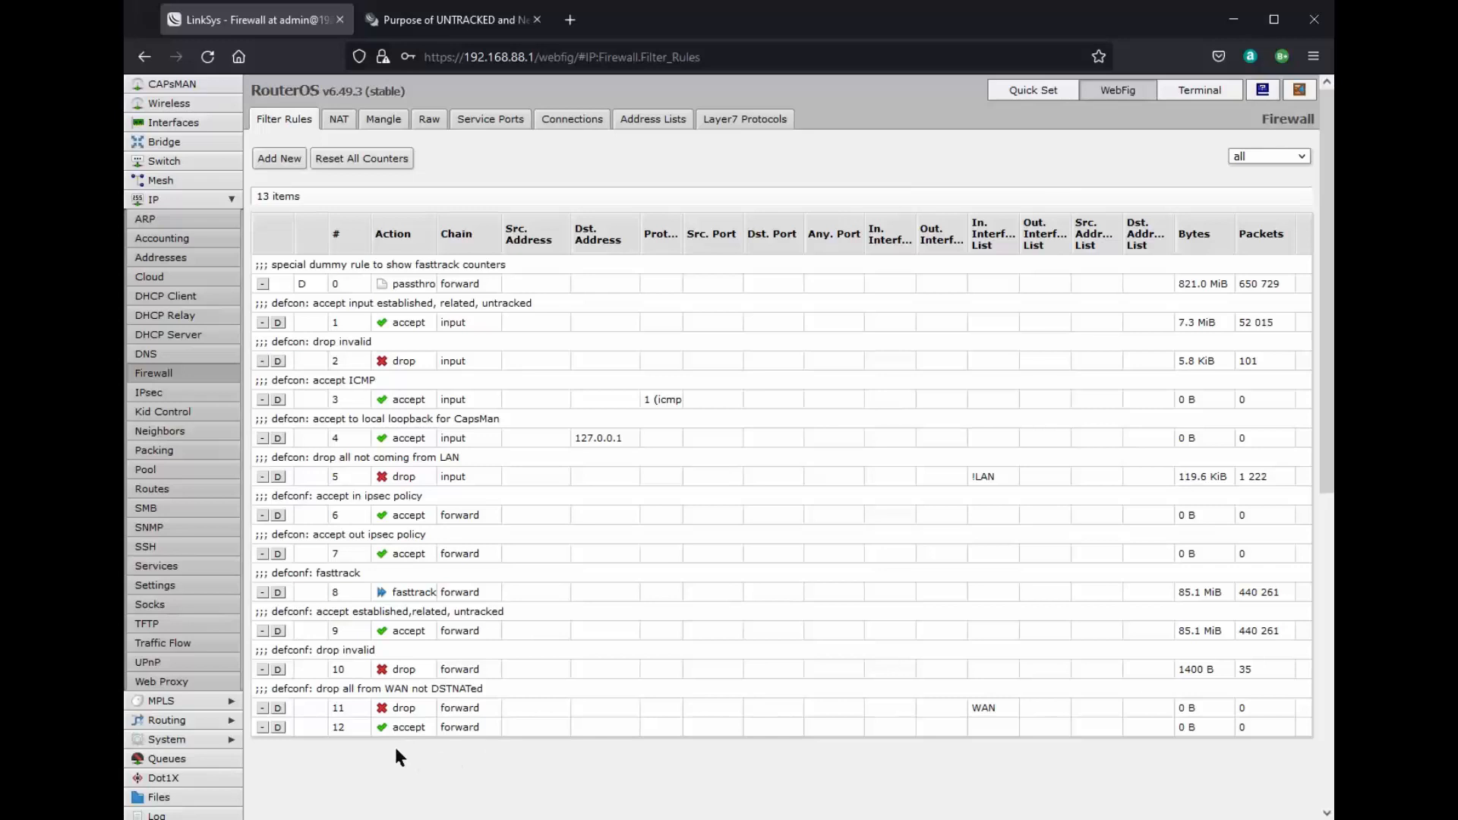
Step: Start another filter rule on the forward chain and set its action to drop
left_click(279, 159)
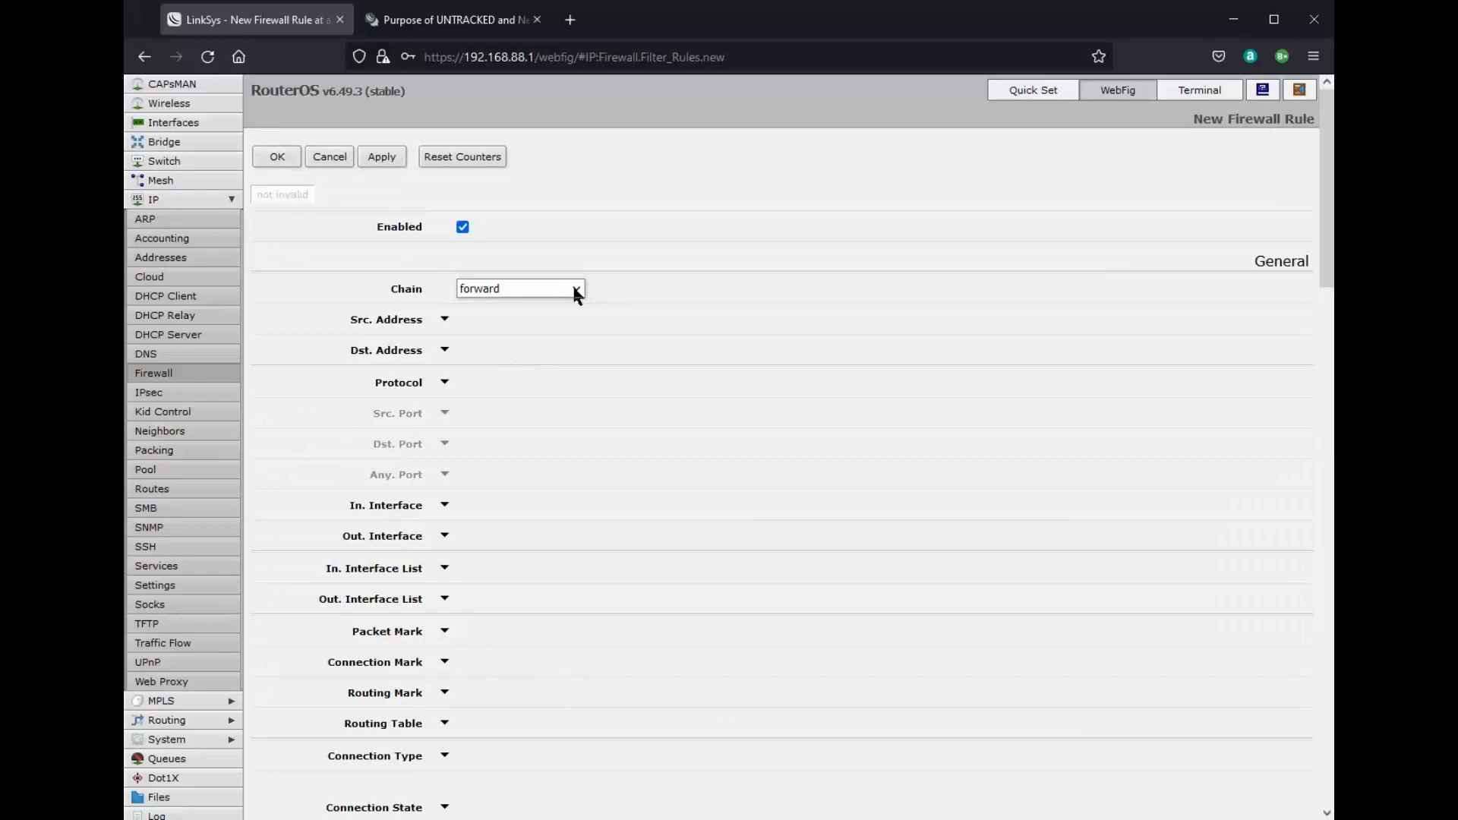
scroll(482, 388, "down", 5)
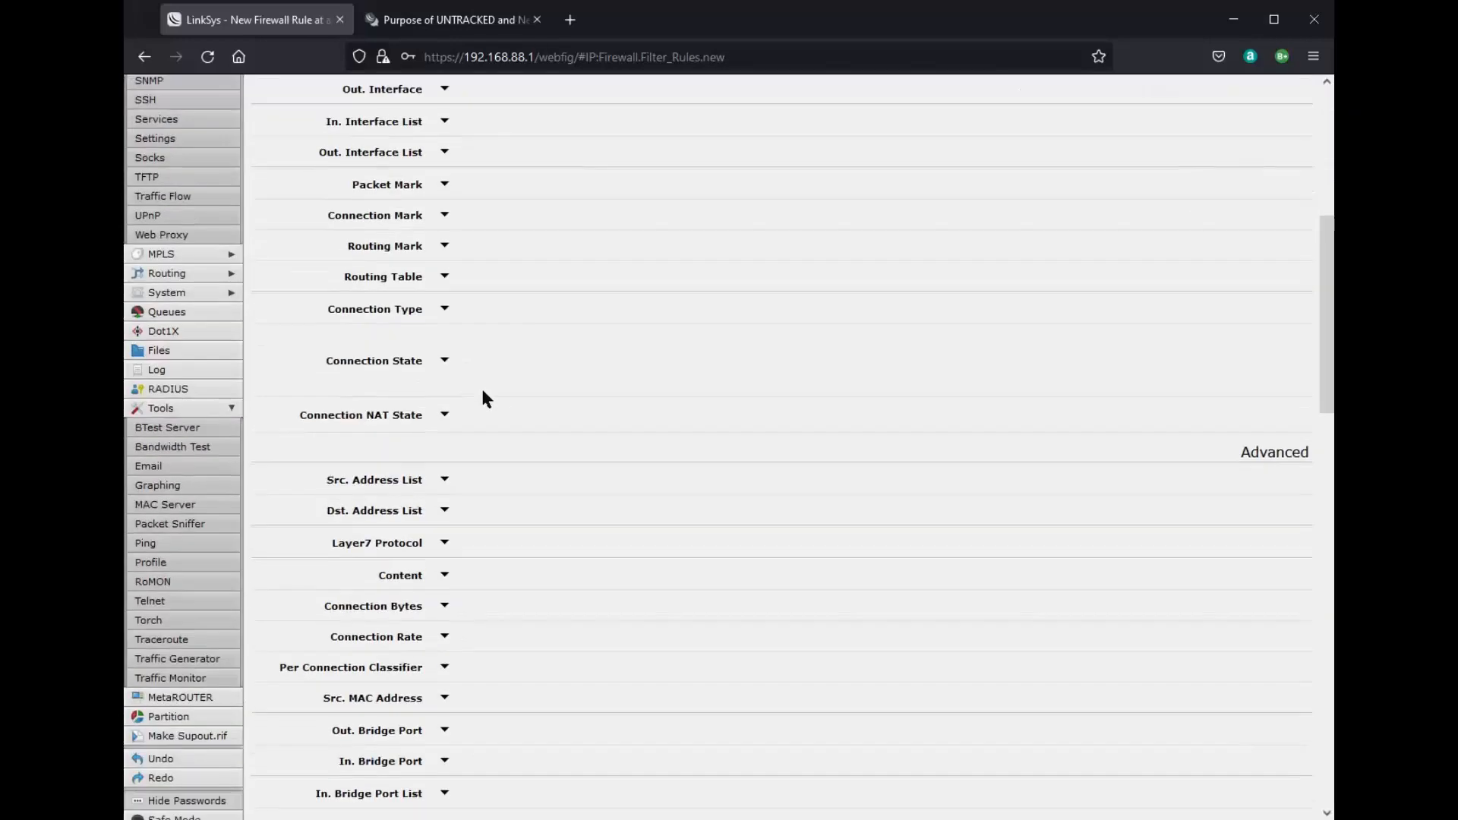
scroll(483, 392, "down", 10)
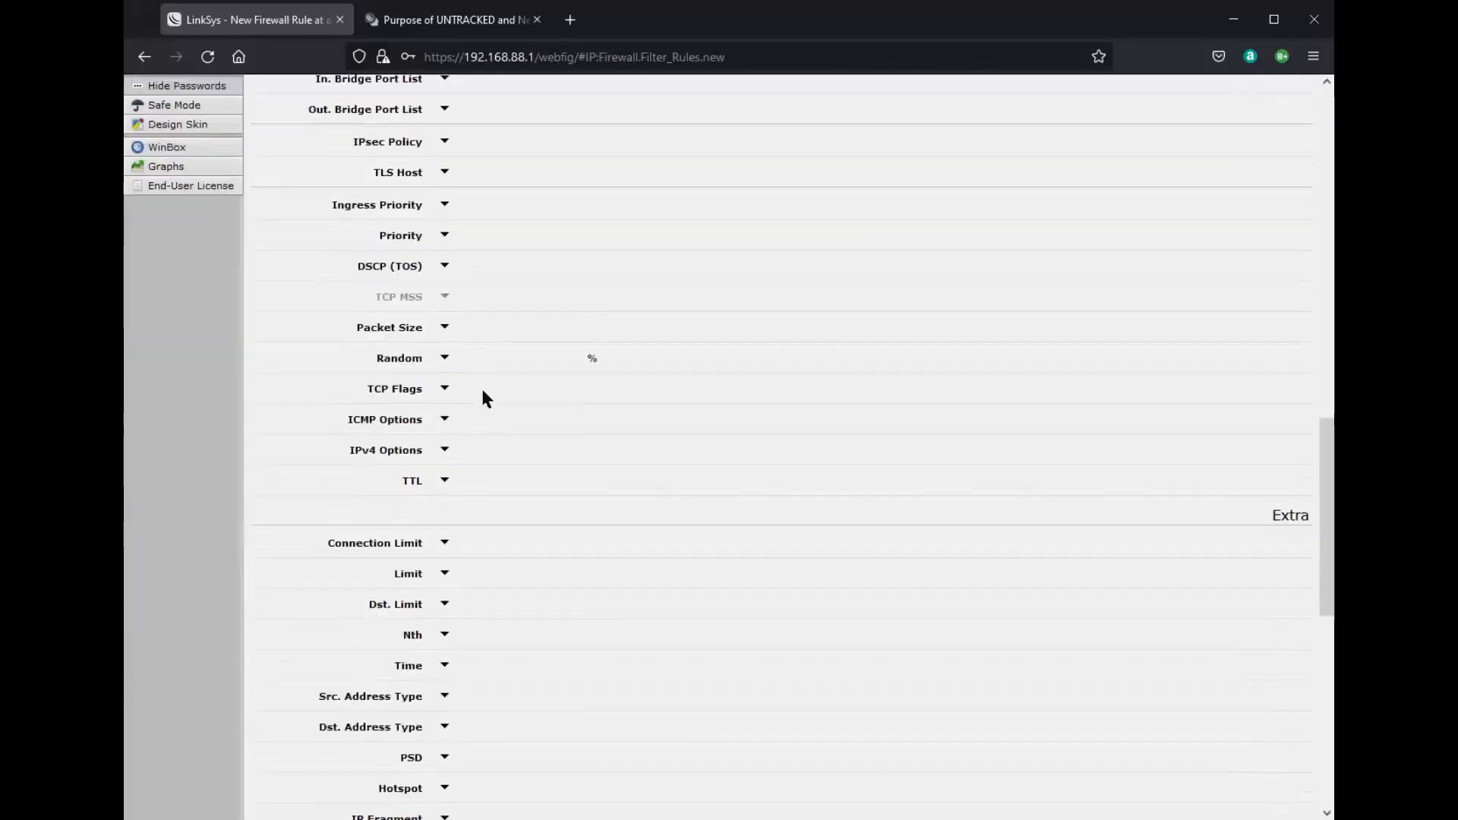
scroll(483, 395, "down", 5)
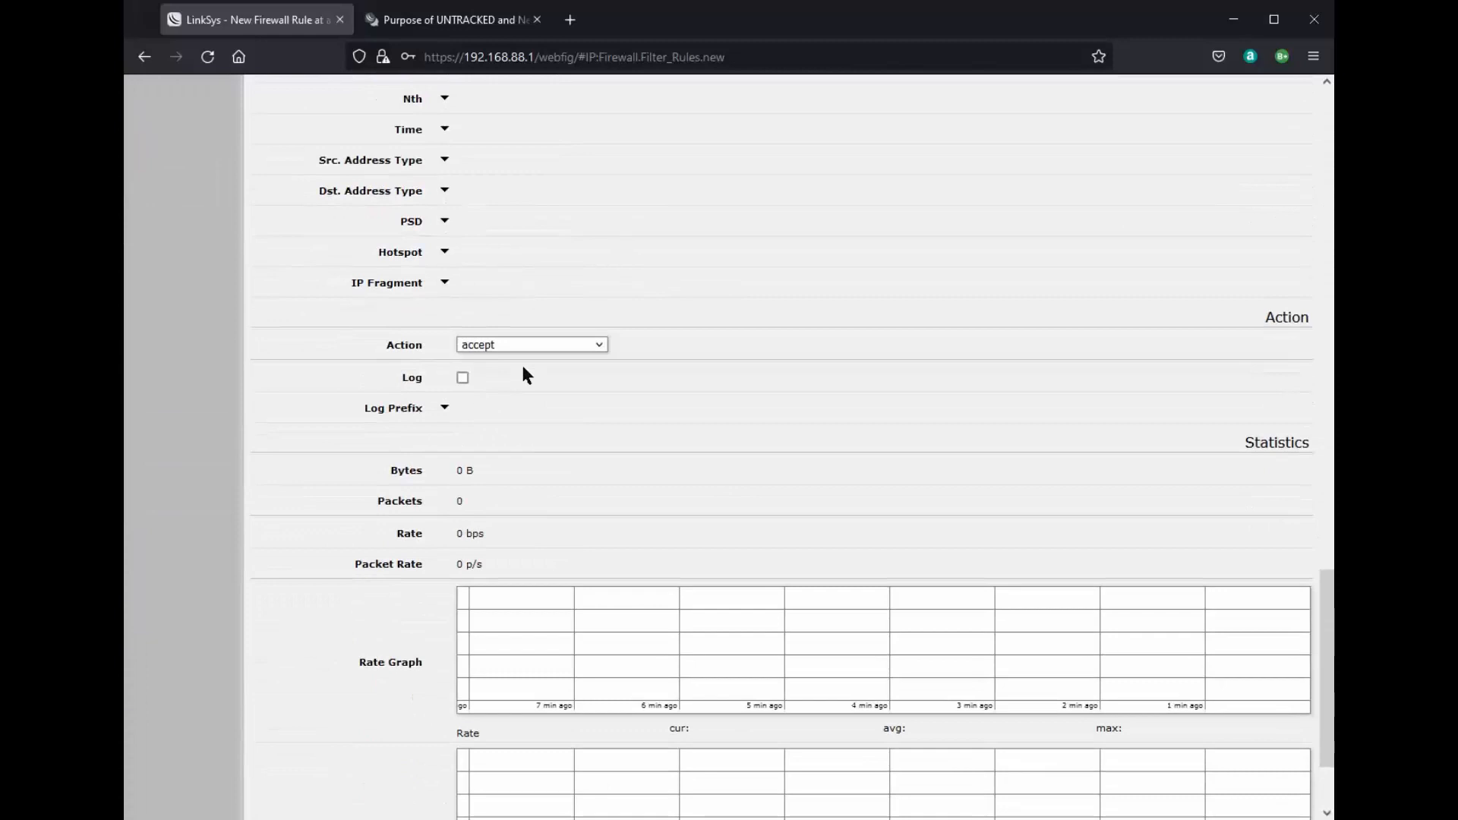
left_click(600, 348)
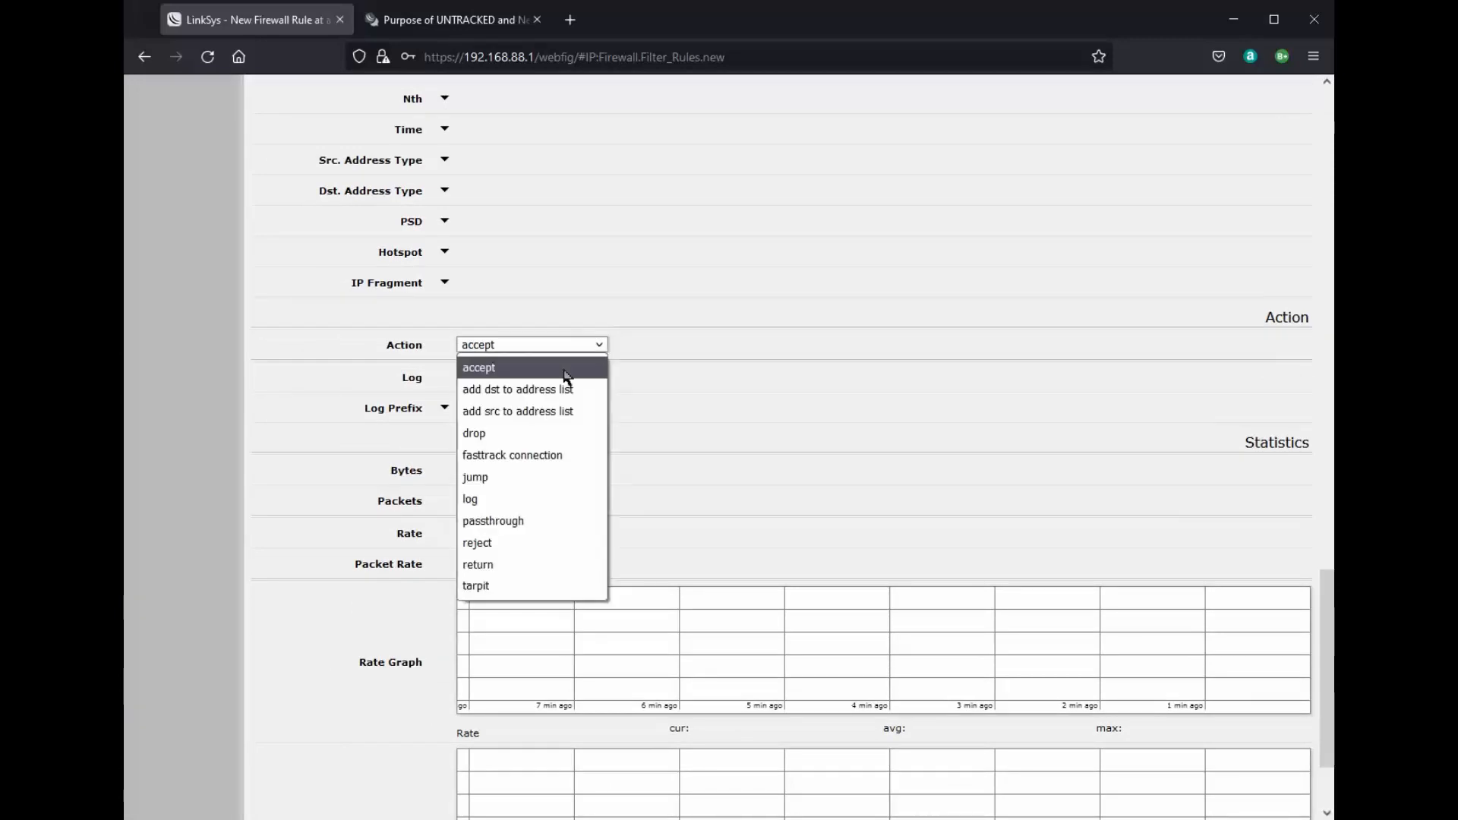
left_click(486, 432)
Step: Comment the new drop rule "drop all not considered" and save it to the filter list
scroll(486, 432, "down", 2)
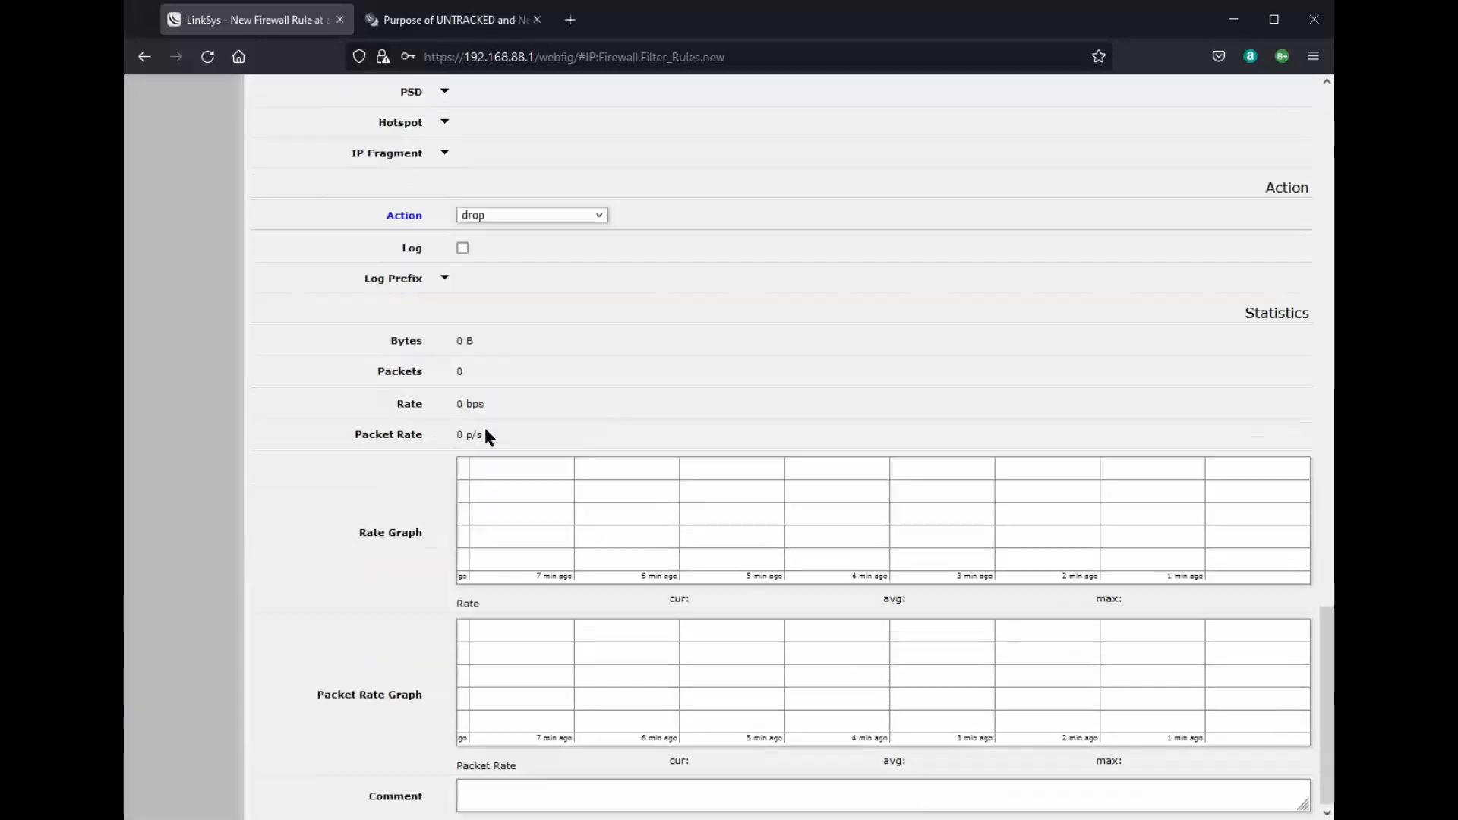
left_click(465, 797)
type("dr")
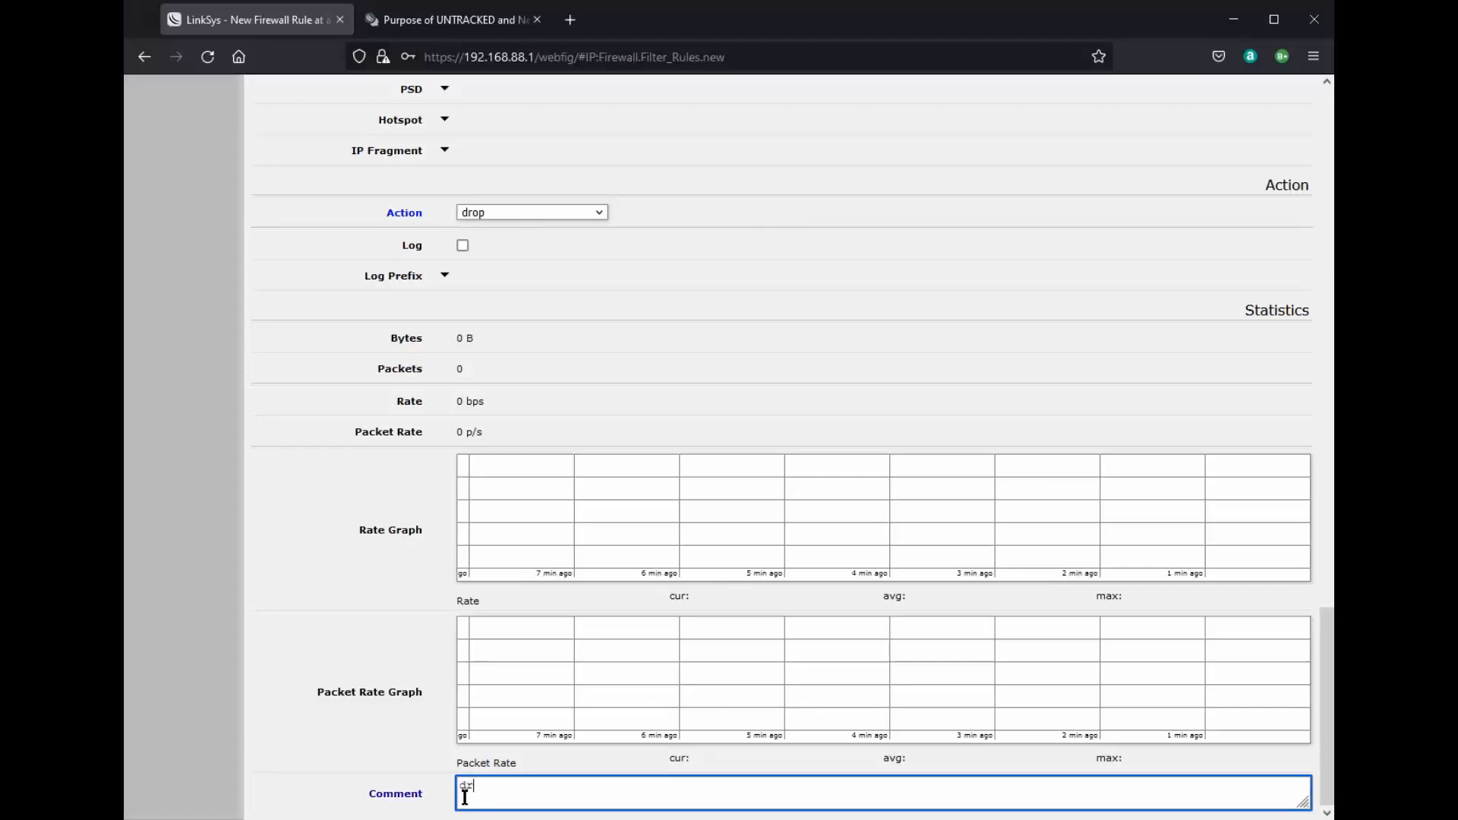
type("op all not considered")
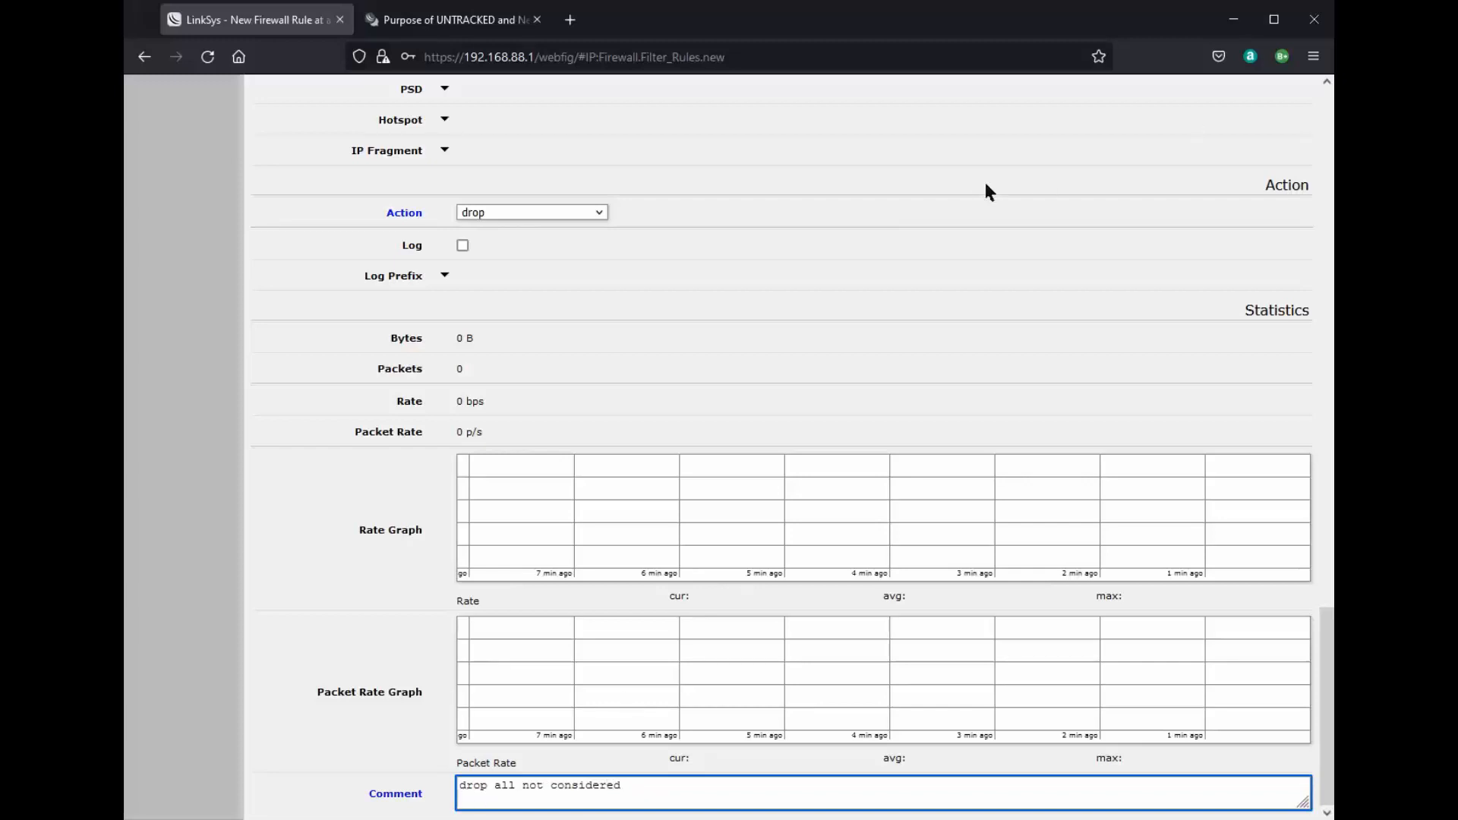
scroll(965, 177, "up", 15)
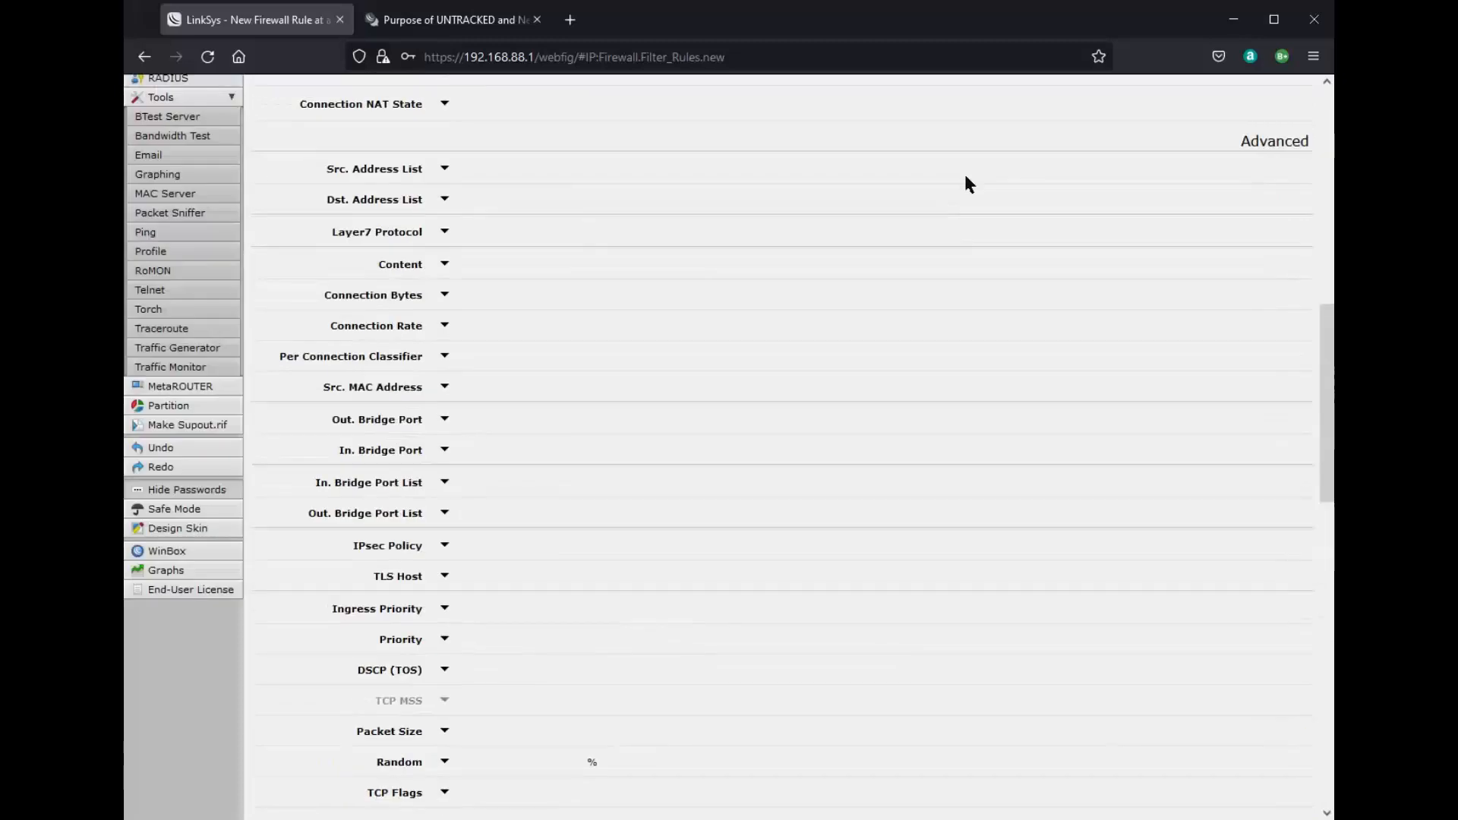
scroll(968, 183, "up", 2)
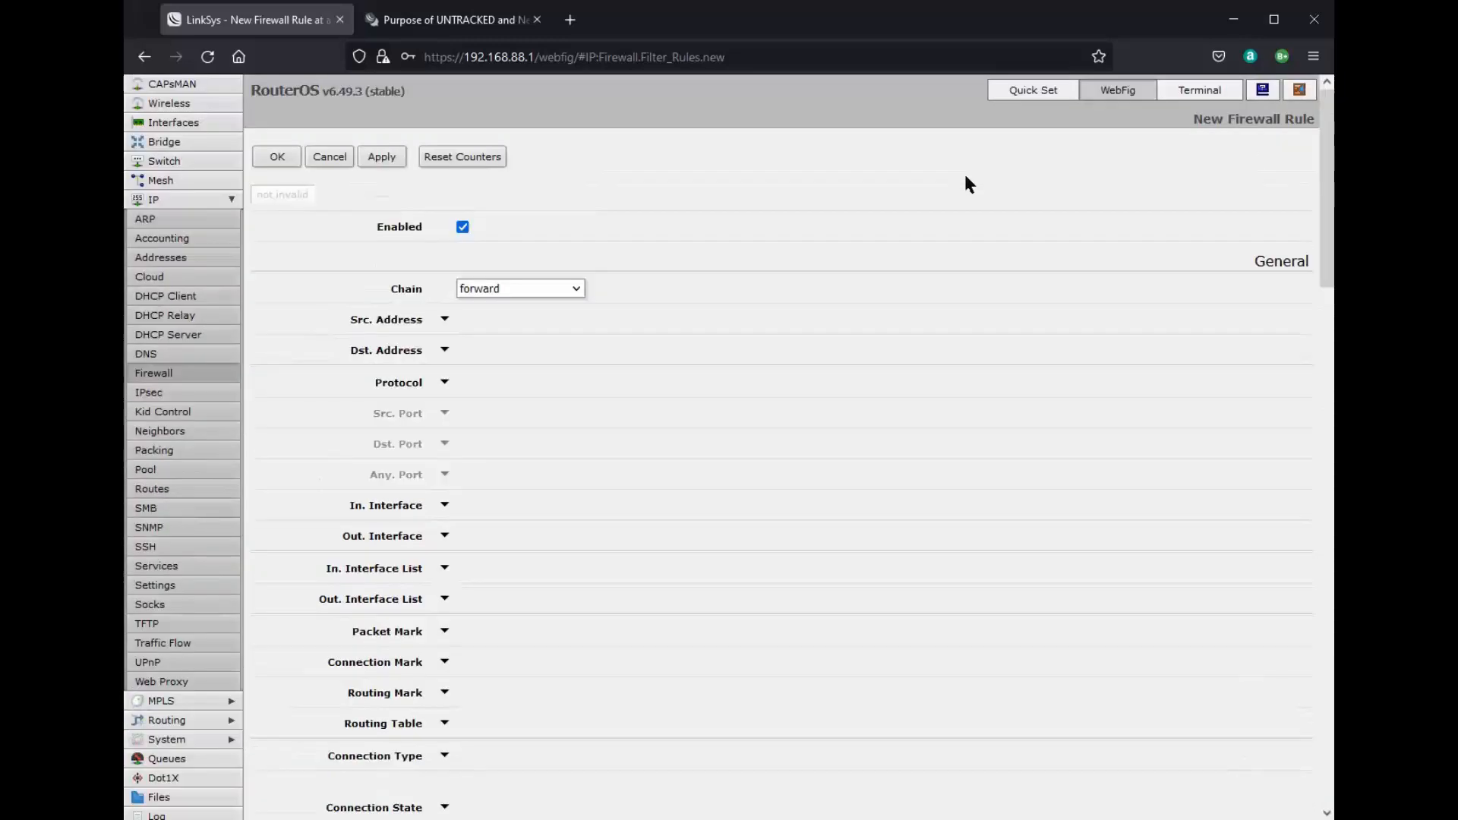
left_click(387, 158)
left_click(290, 154)
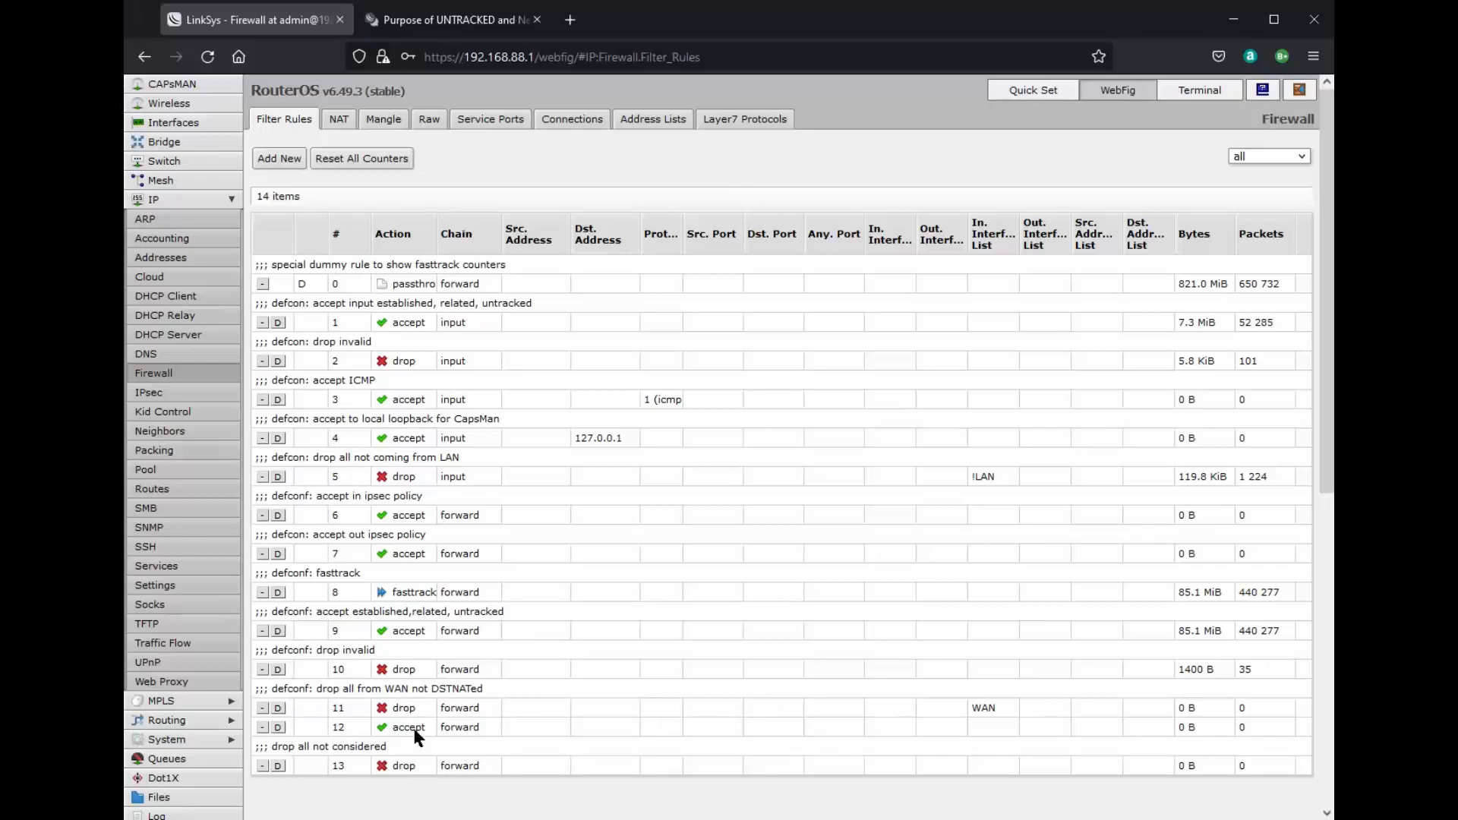
Step: Check the connection state of the uncommented forward accept rule and return to the filter rule list
double_click(414, 730)
scroll(561, 635, "down", 5)
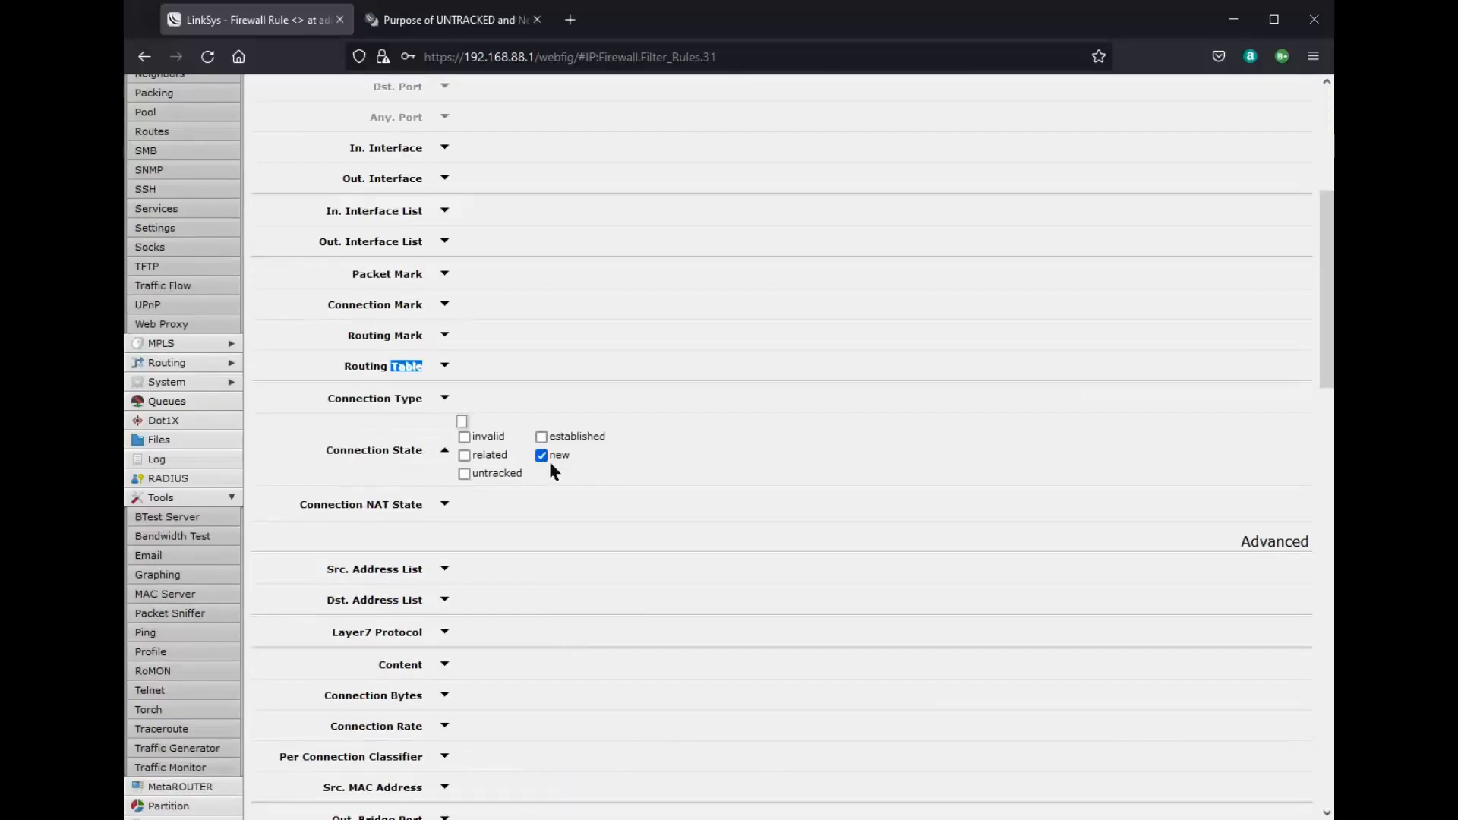
scroll(285, 153, "up", 5)
left_click(278, 158)
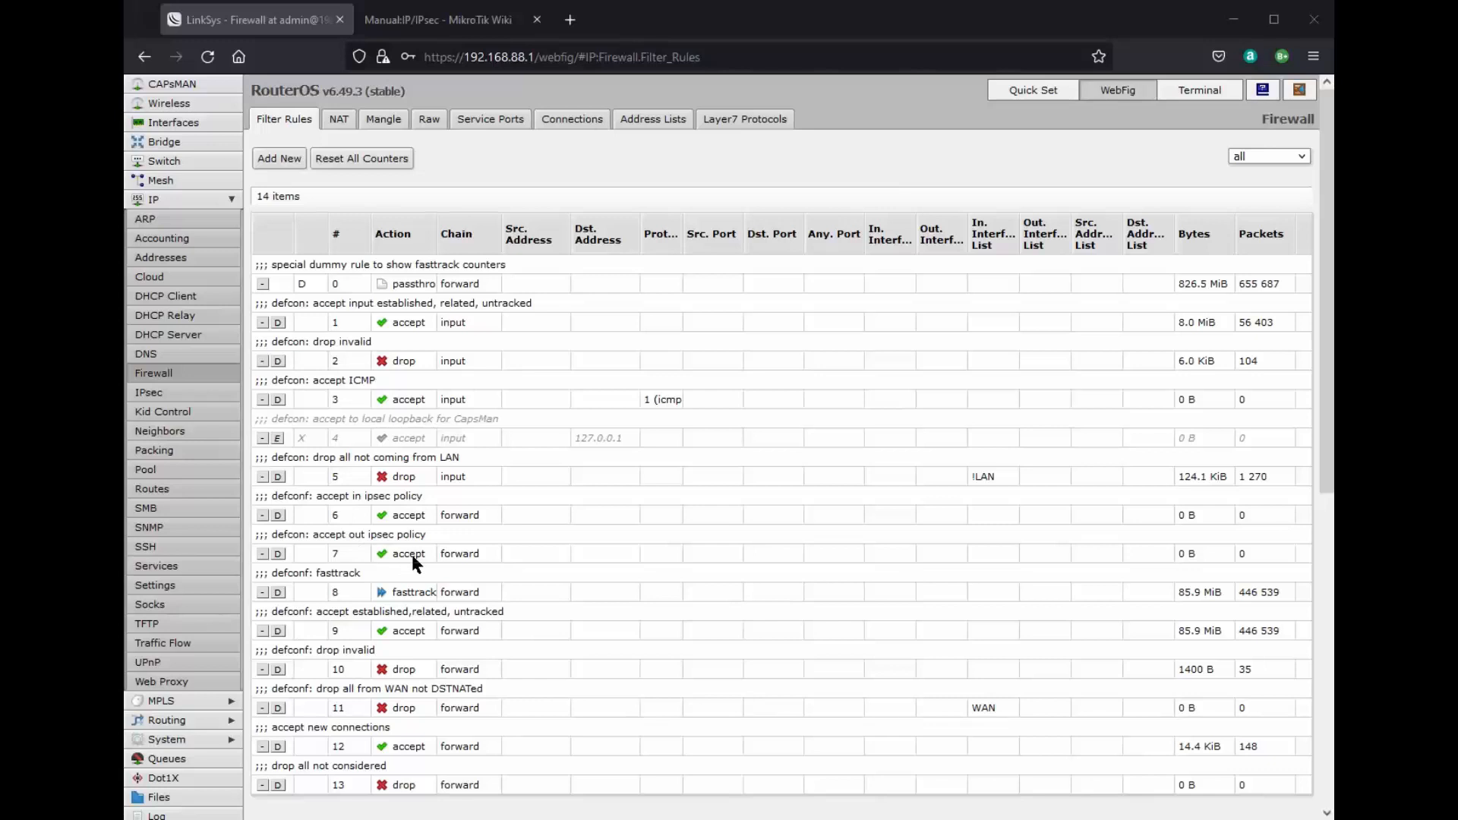
Step: Read the IPsec summary in the MikroTik wiki manual and return to the router's filter rules
left_click(478, 15)
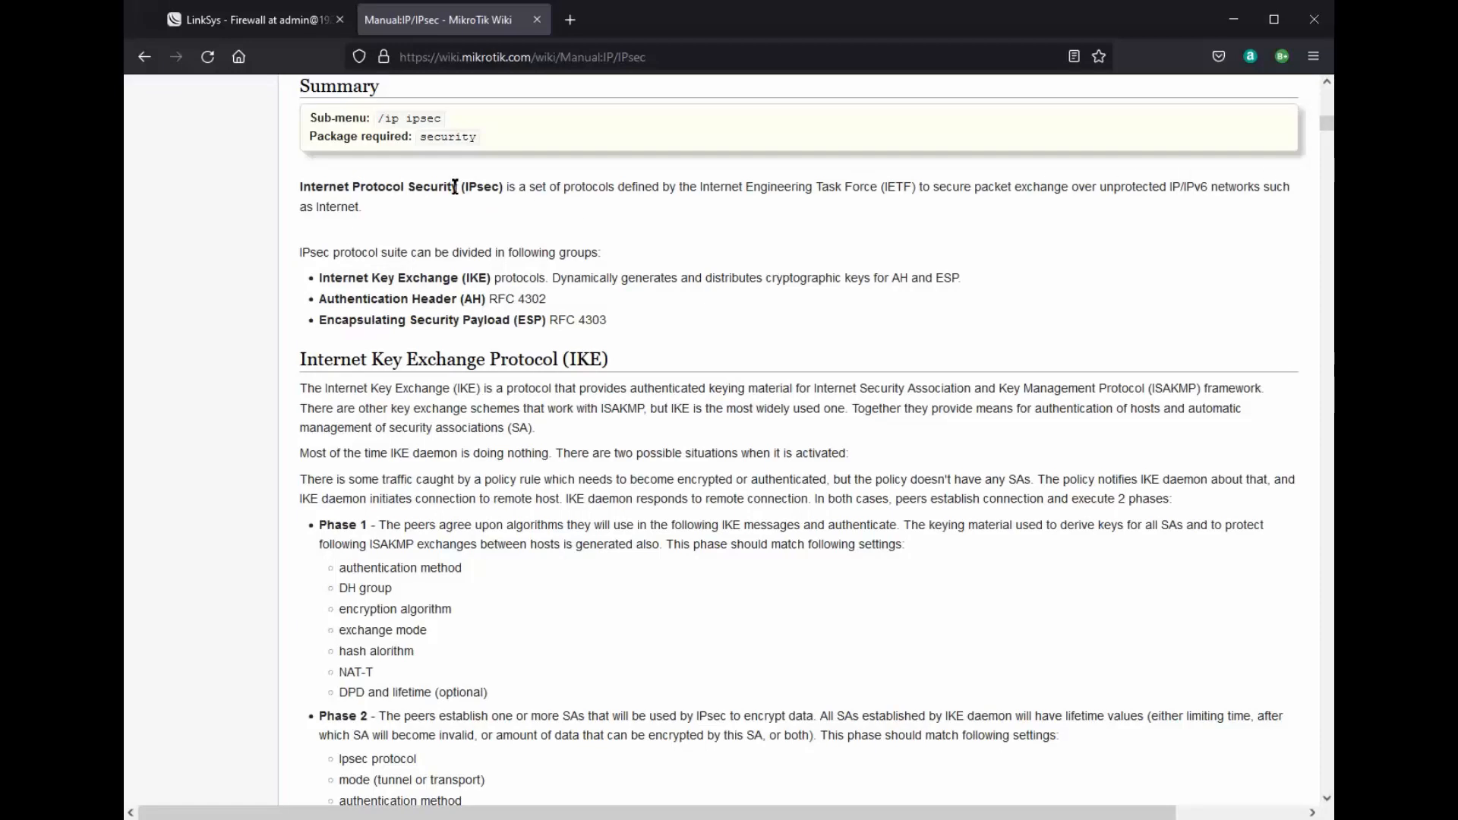
left_click(273, 22)
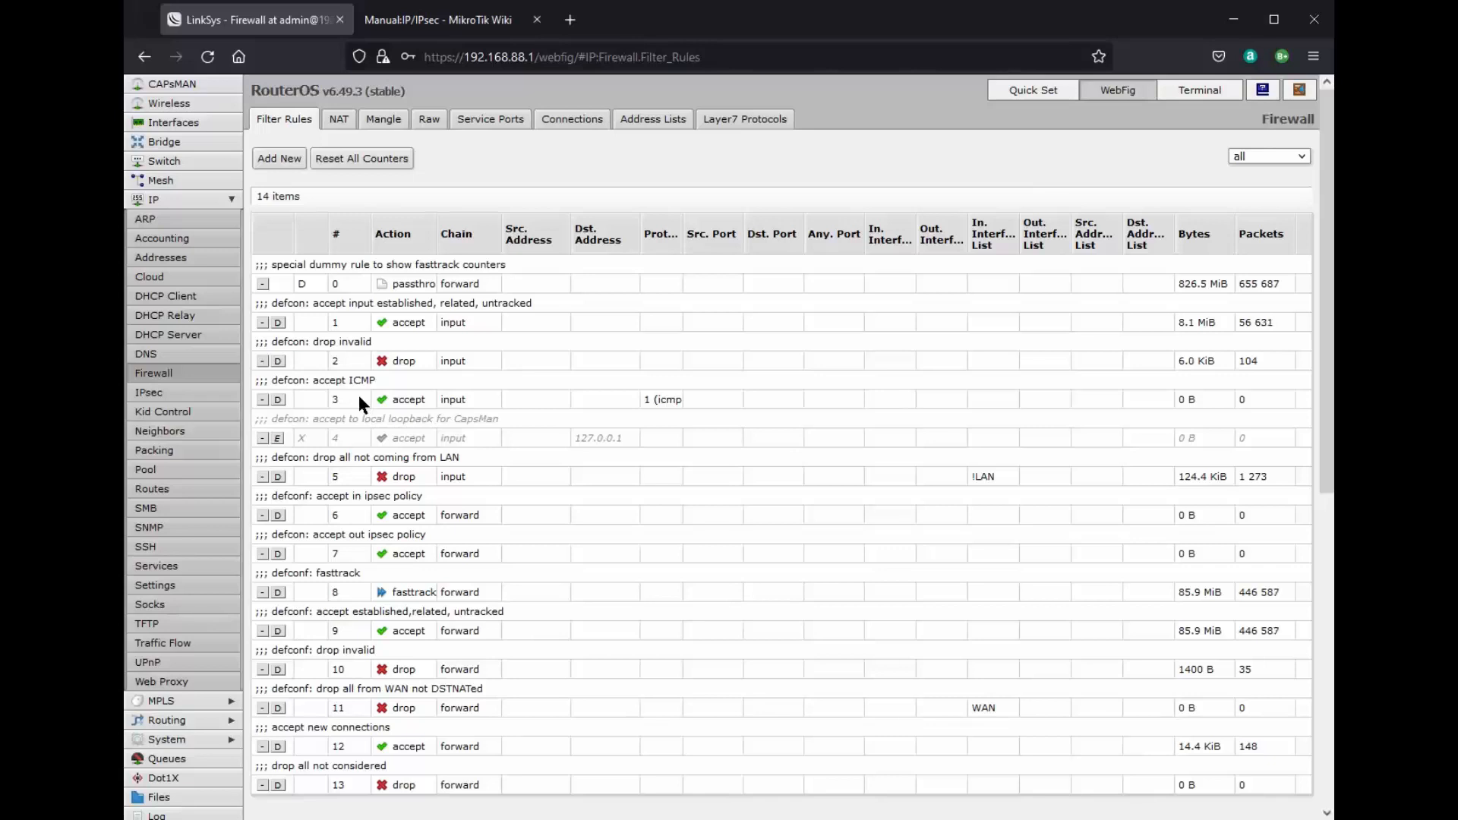
Step: Disable the accept ICMP rule and check the incoming interface list of the rule dropping all traffic not coming from LAN
left_click(277, 400)
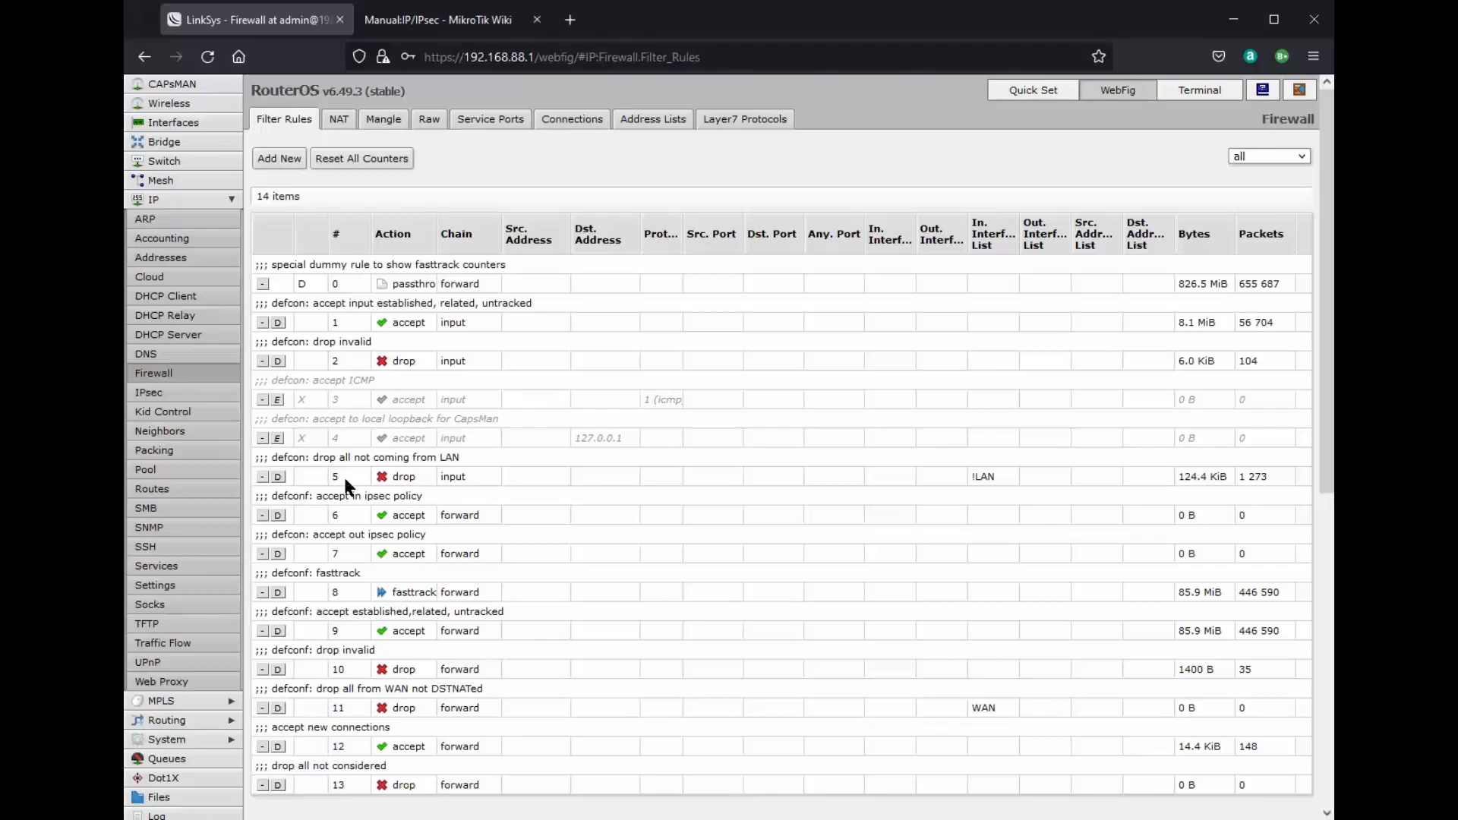
left_click(343, 476)
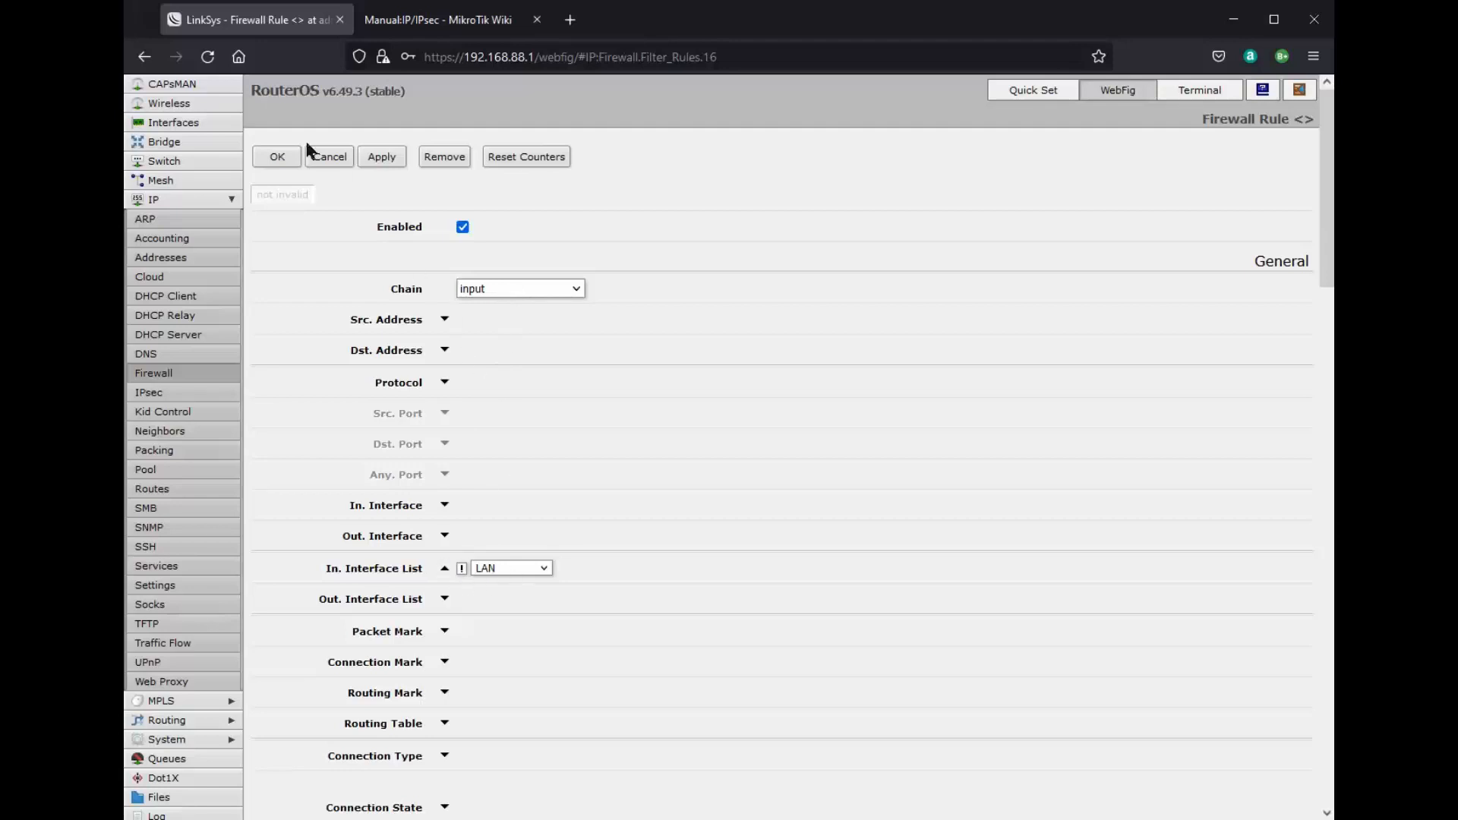
left_click(287, 159)
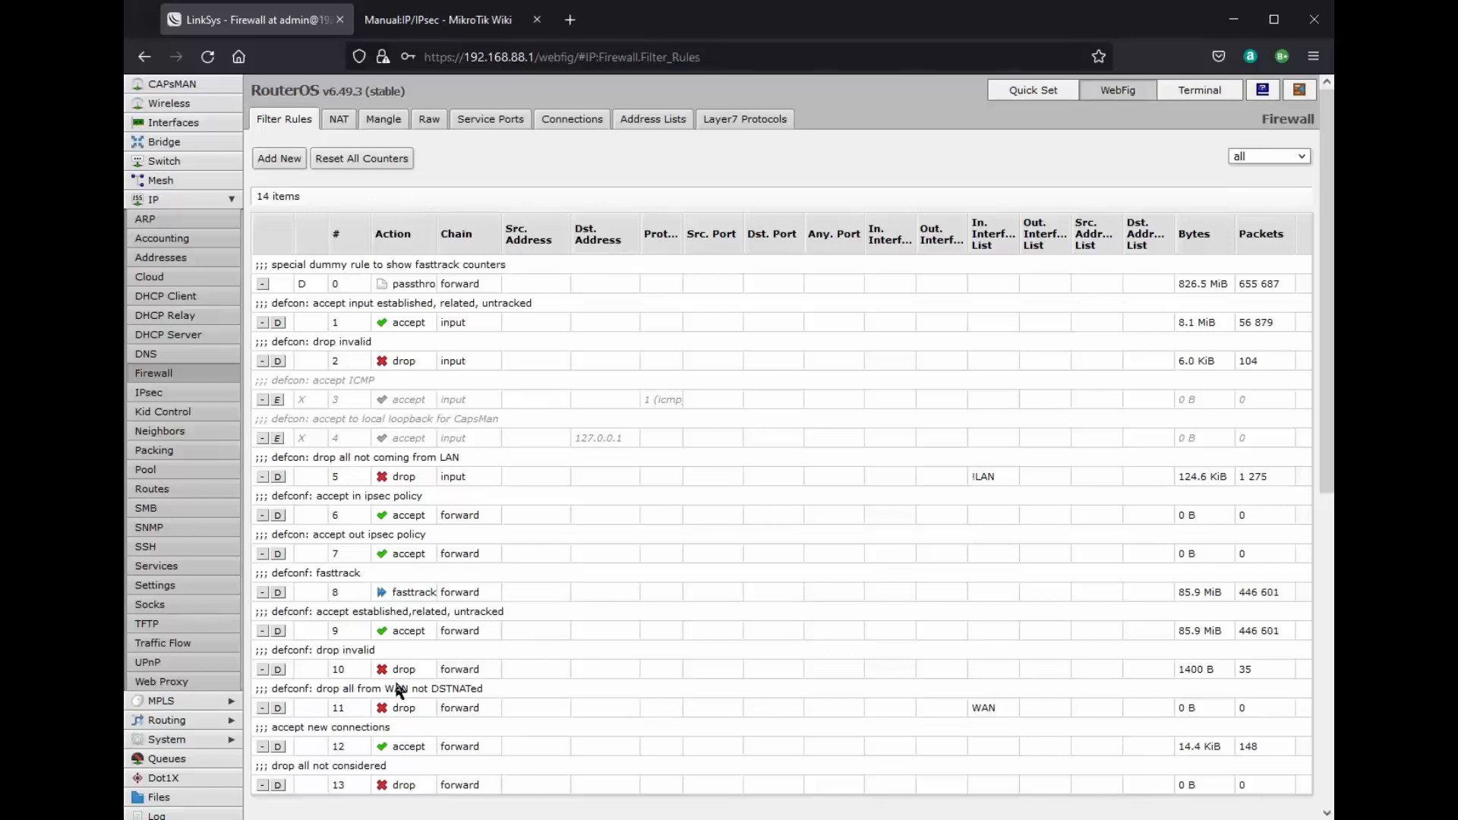
Step: Examine the interface list, connection state and NAT state of the rule dropping WAN traffic not DSTNATed, and return to the list
left_click(344, 708)
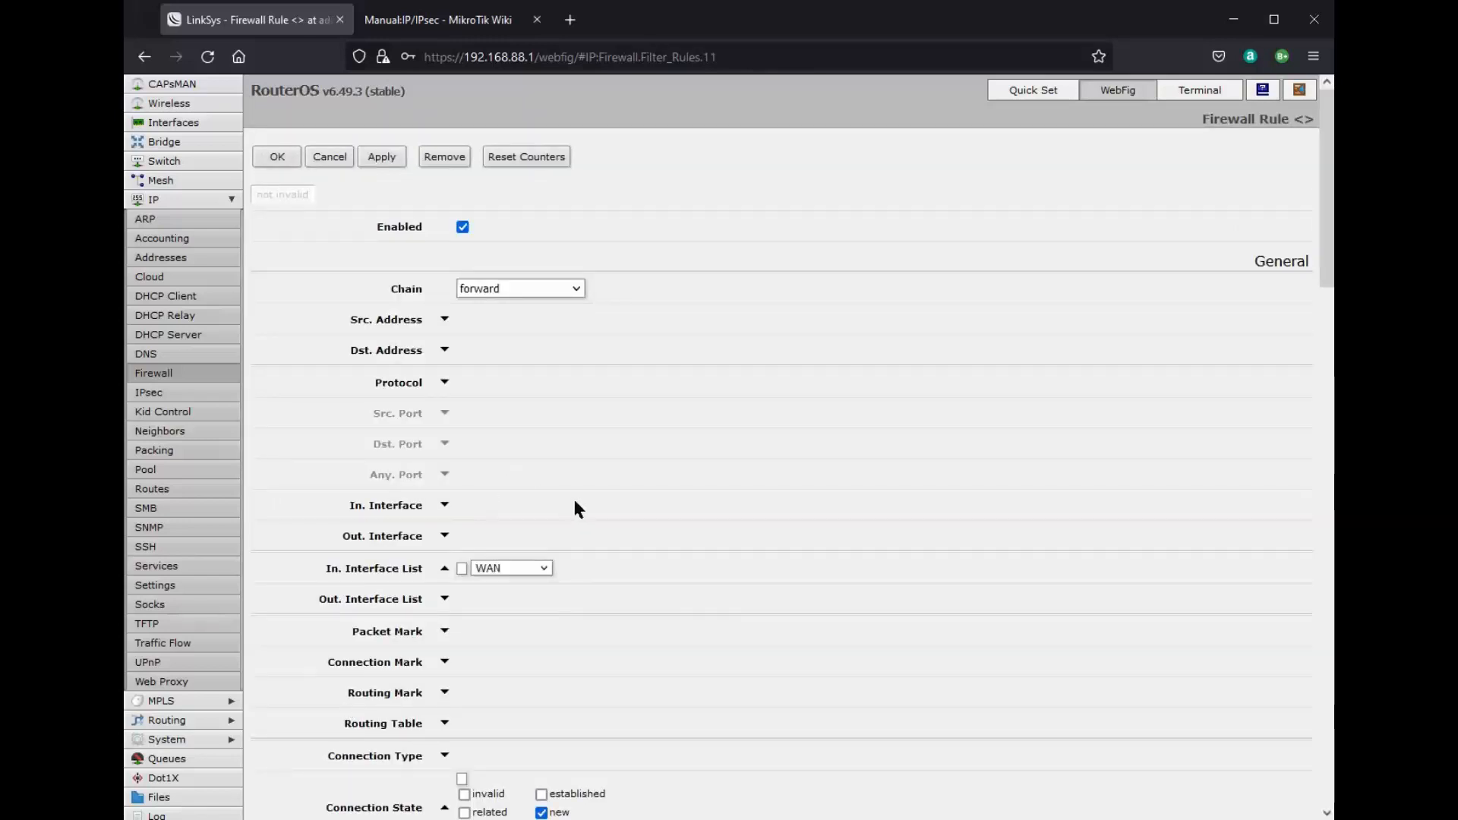
scroll(594, 503, "down", 4)
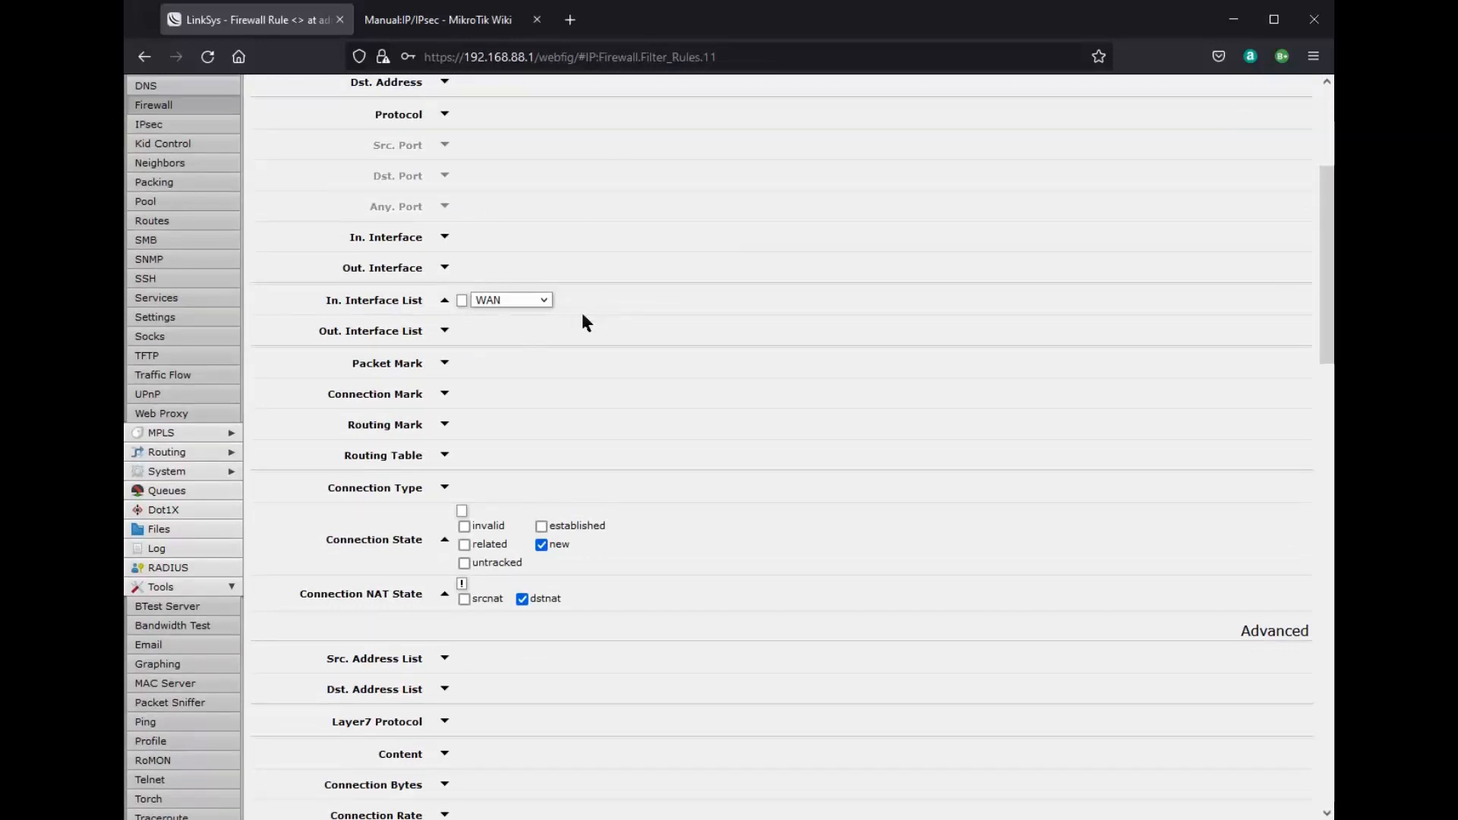
scroll(582, 314, "down", 3)
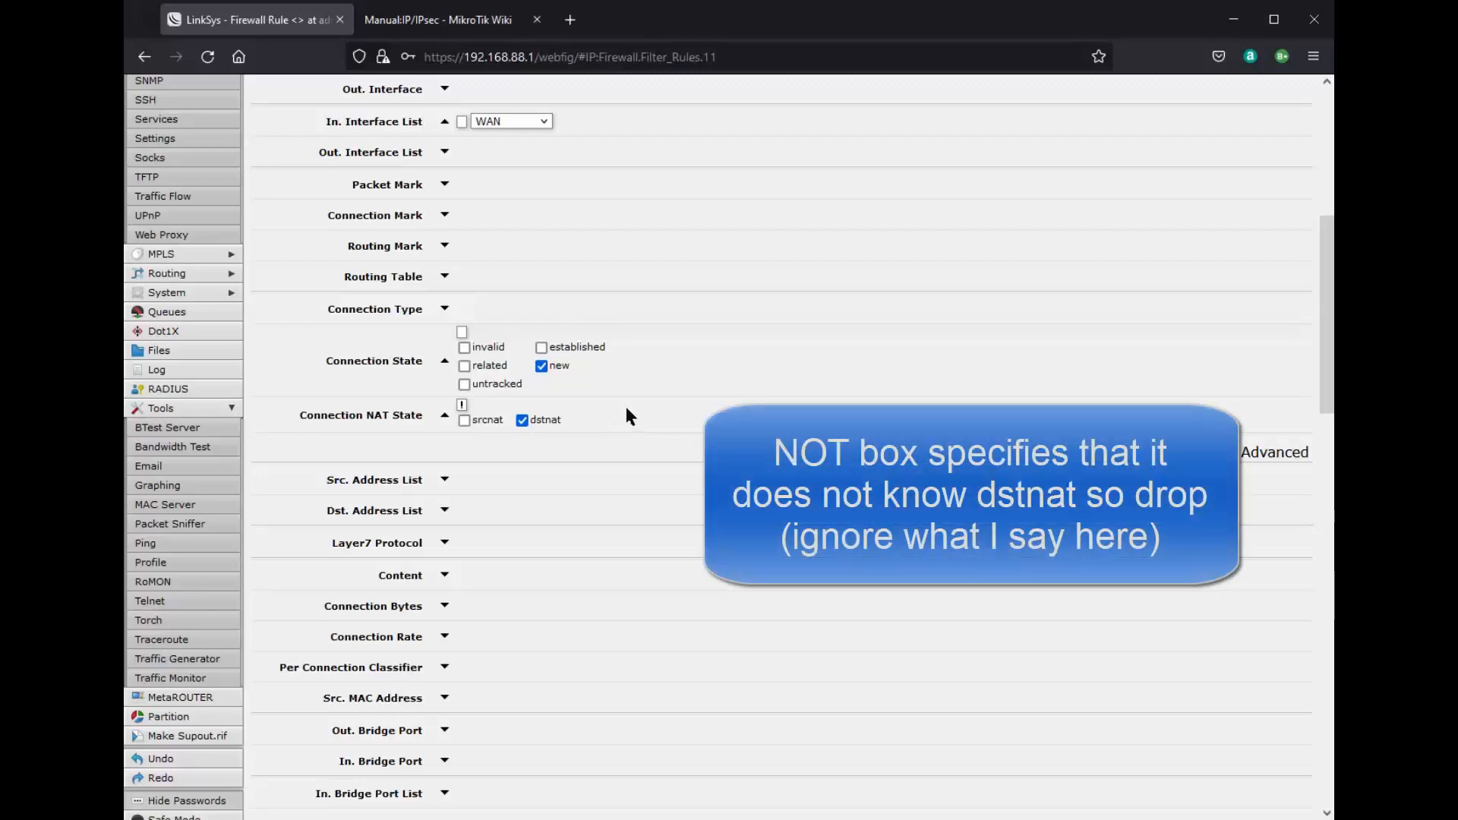
scroll(626, 414, "up", 8)
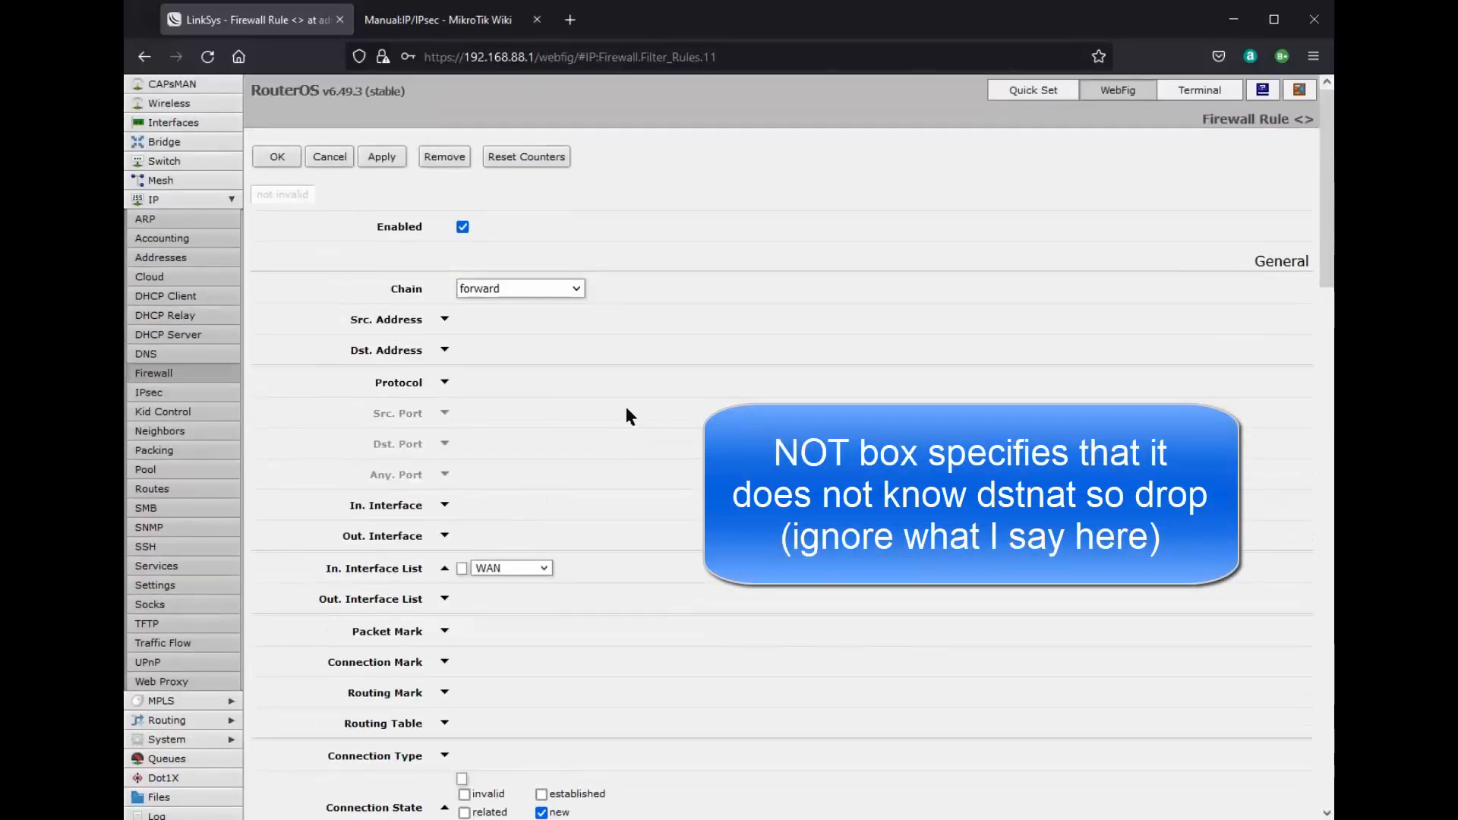
scroll(625, 410, "down", 15)
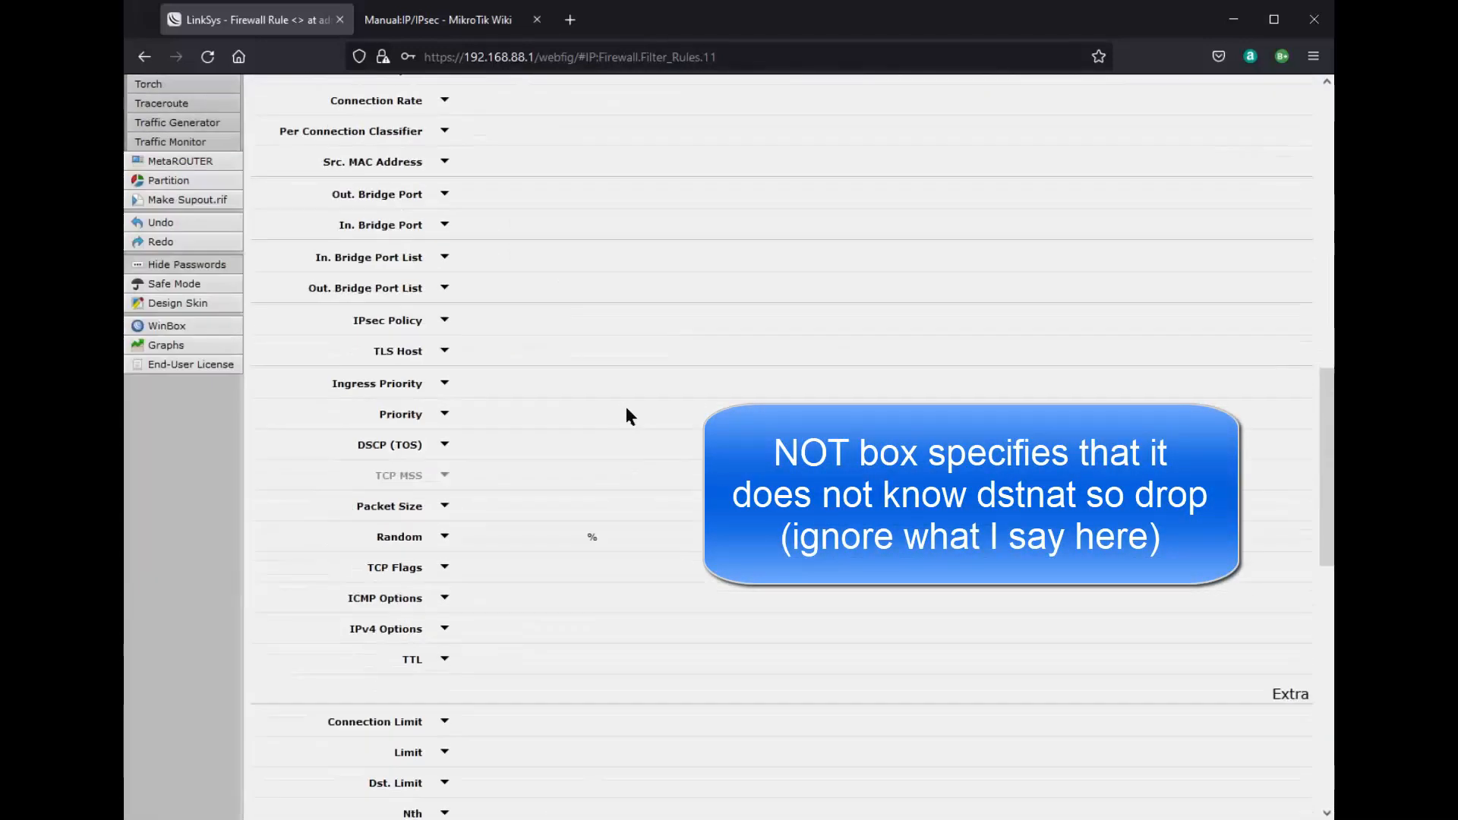
scroll(626, 415, "up", 15)
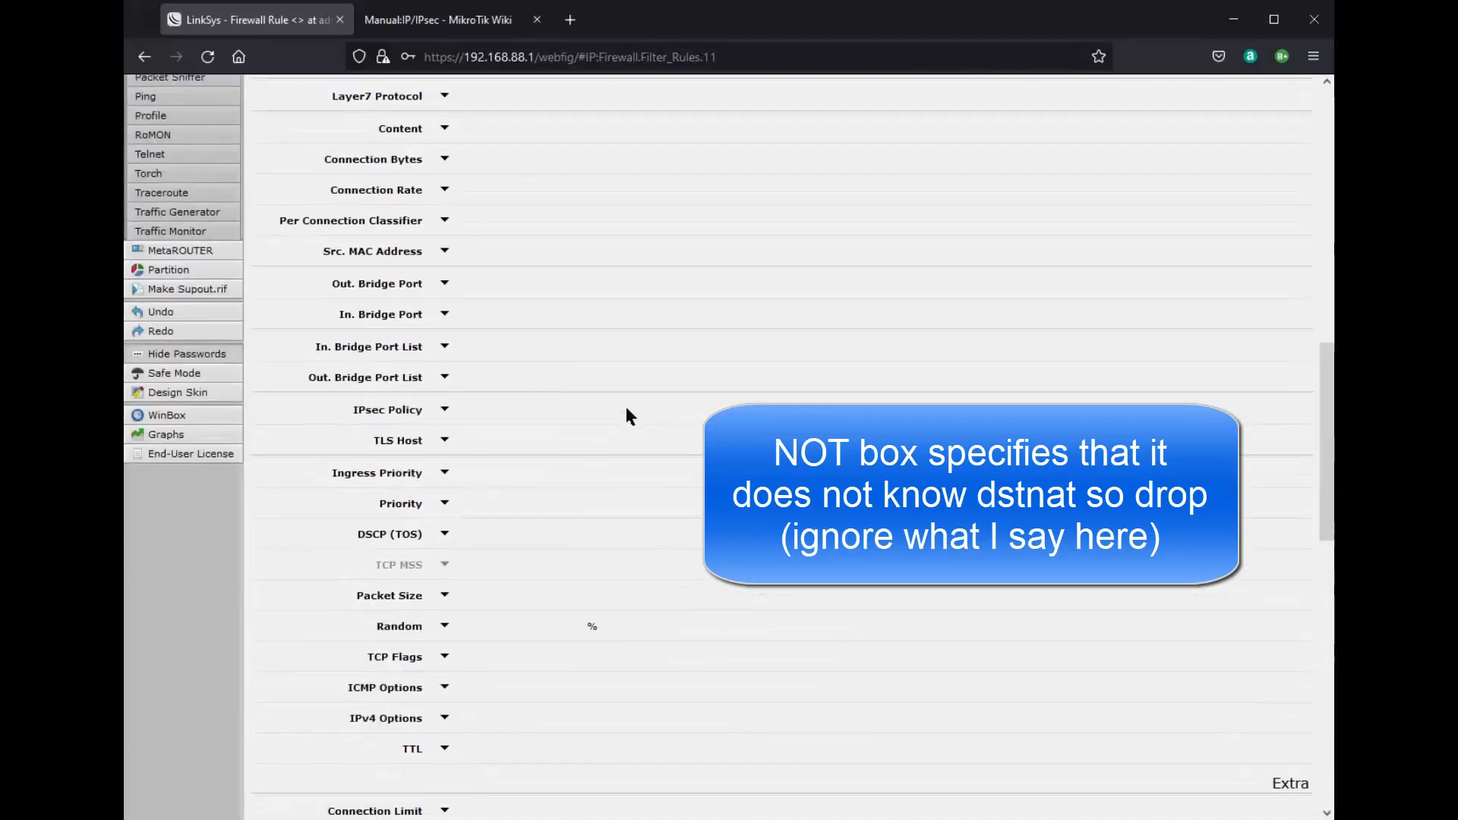
scroll(627, 415, "up", 4)
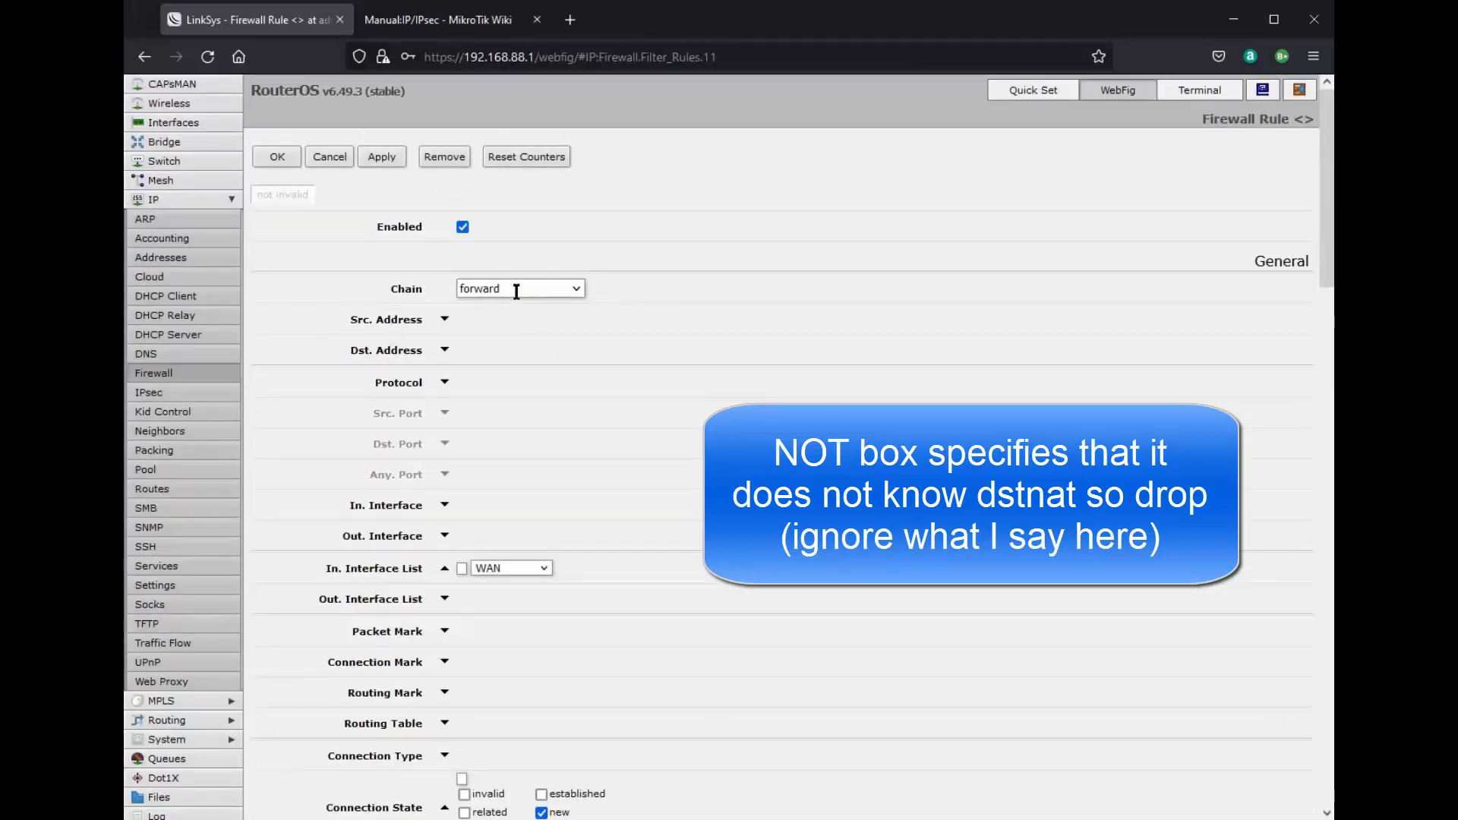
left_click(275, 157)
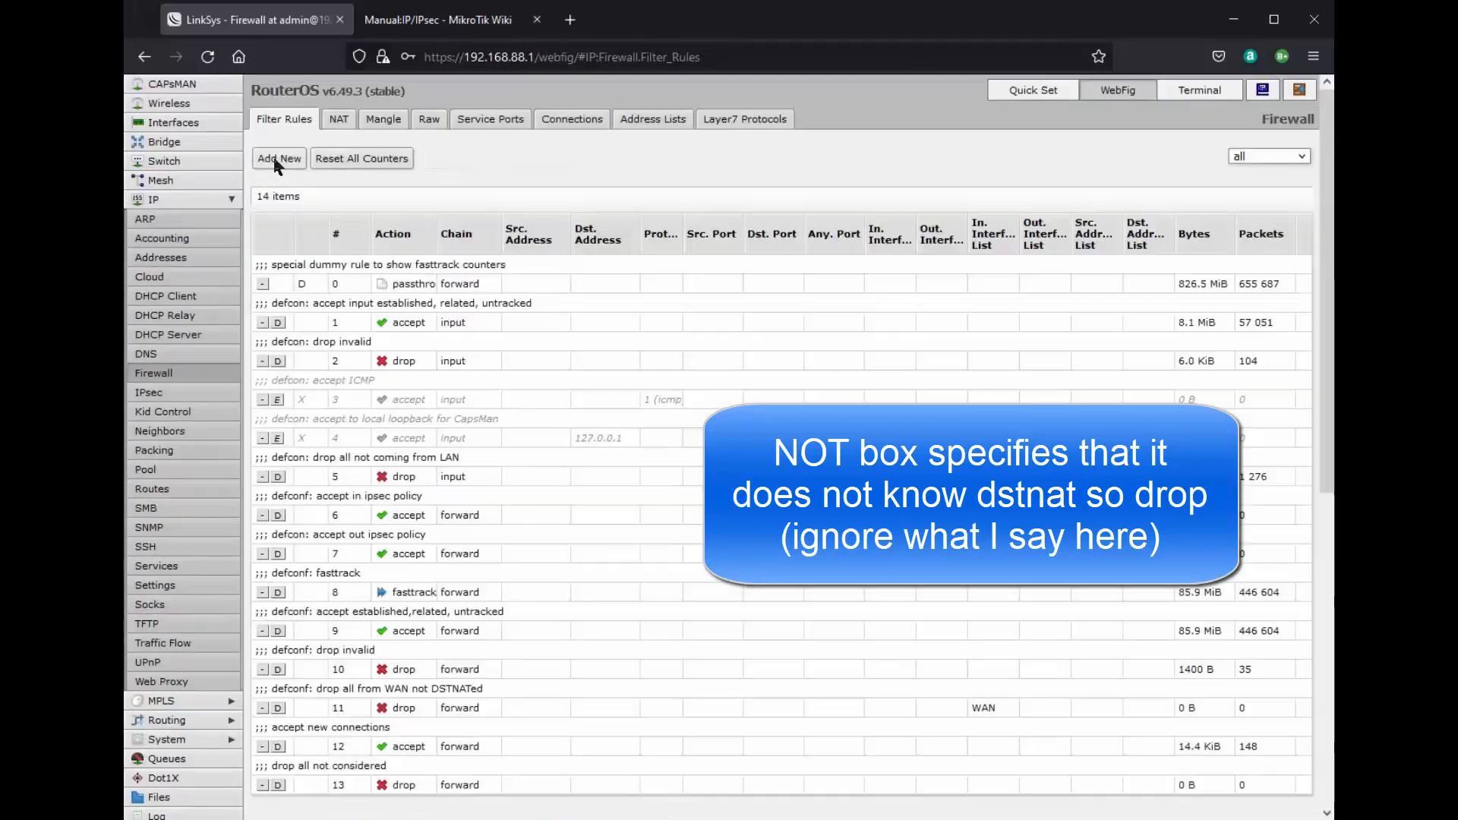